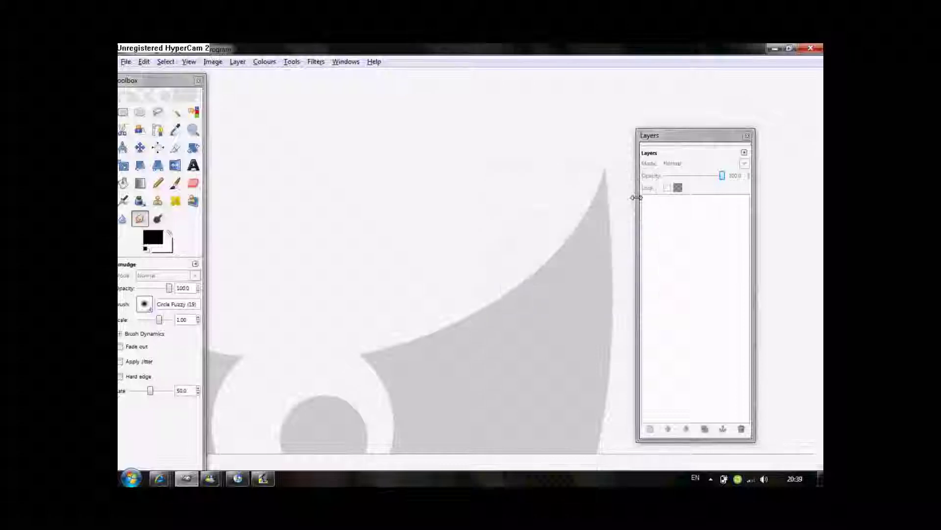
- Paste the portrait photo as a new image and zoom in twice on the face
{"action": "key", "text": "ctrl+shift+v"}
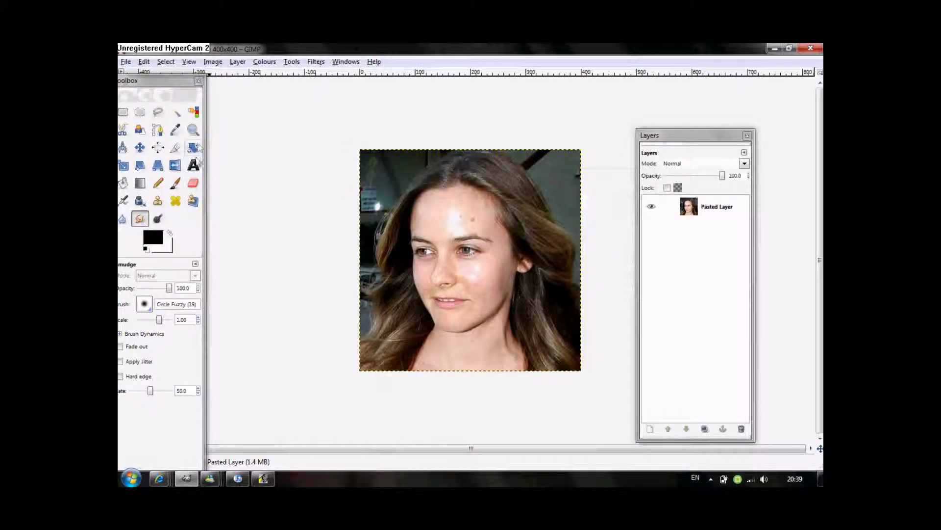
{"action": "left_click", "coordinate": [194, 130]}
{"action": "left_click", "coordinate": [445, 225]}
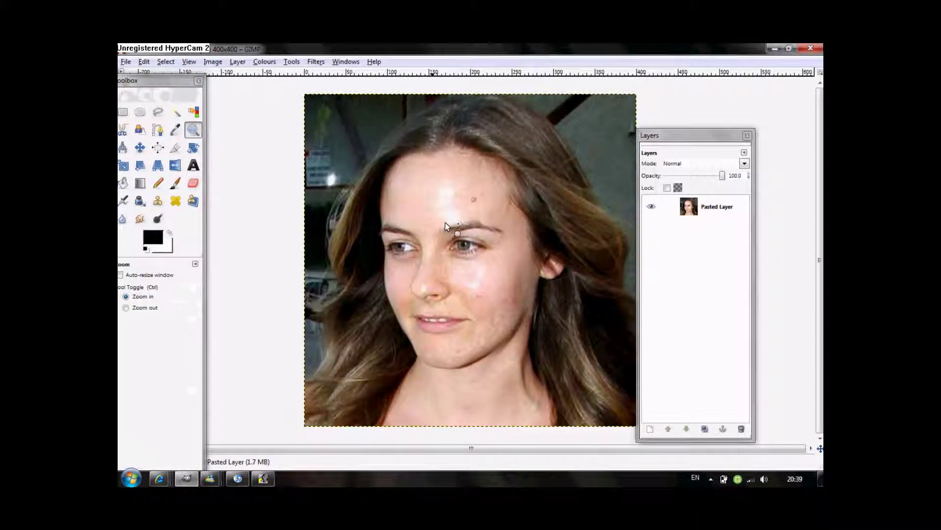
{"action": "left_click", "coordinate": [446, 224]}
- Select Blur/Sharpen with a smaller brush scale, then start a new layer
{"action": "left_click", "coordinate": [123, 219]}
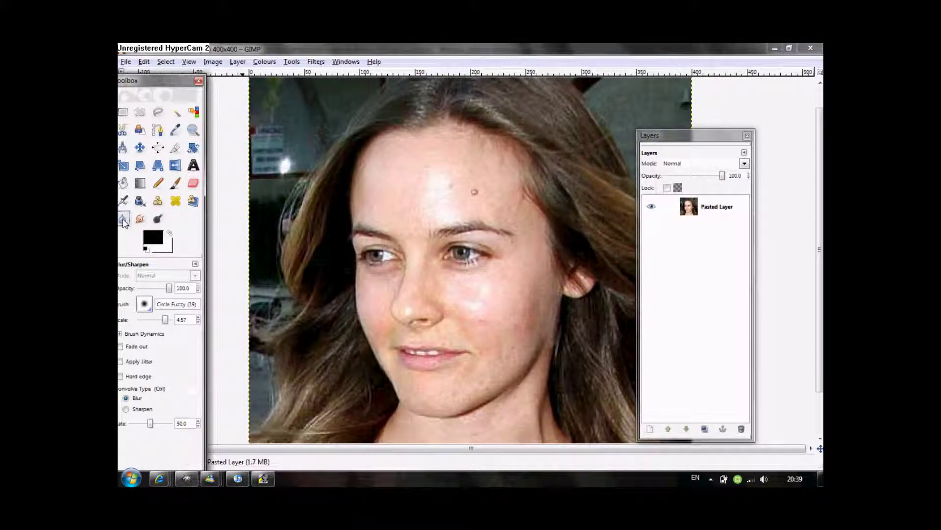
{"action": "left_click_drag", "start_coordinate": [165, 319], "coordinate": [159, 320]}
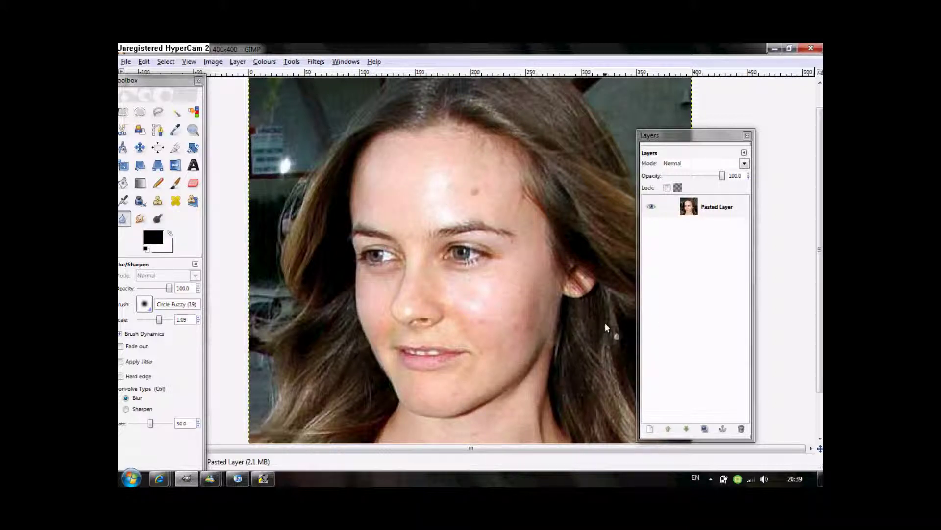
{"action": "left_click", "coordinate": [650, 430]}
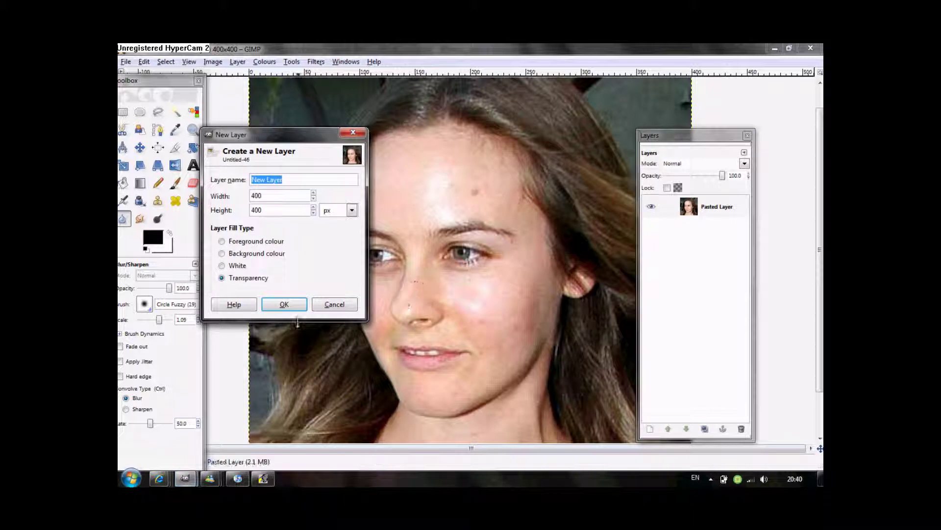
- Add a transparent New Layer and sample the face's skin tone from Pasted Layer as paint colour
{"action": "left_click", "coordinate": [299, 310]}
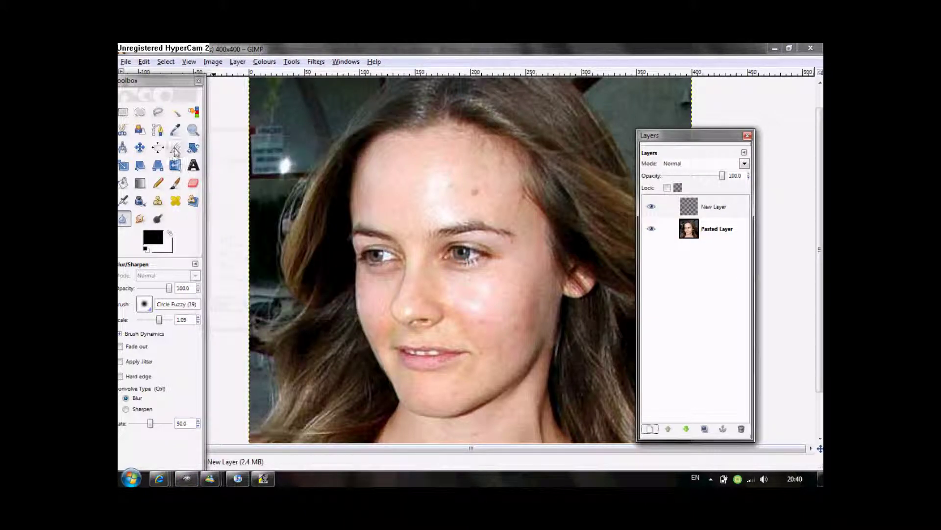
{"action": "left_click", "coordinate": [175, 134]}
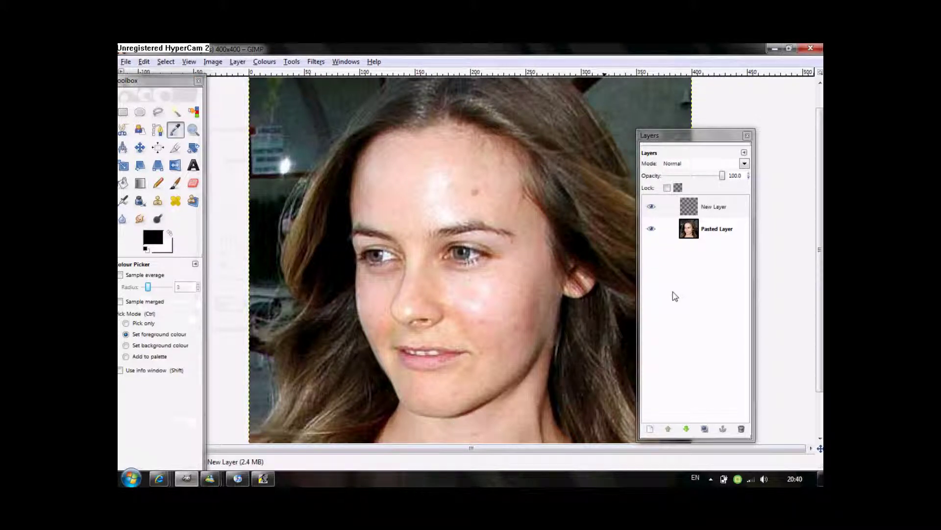
{"action": "left_click", "coordinate": [713, 228]}
{"action": "left_click", "coordinate": [450, 427]}
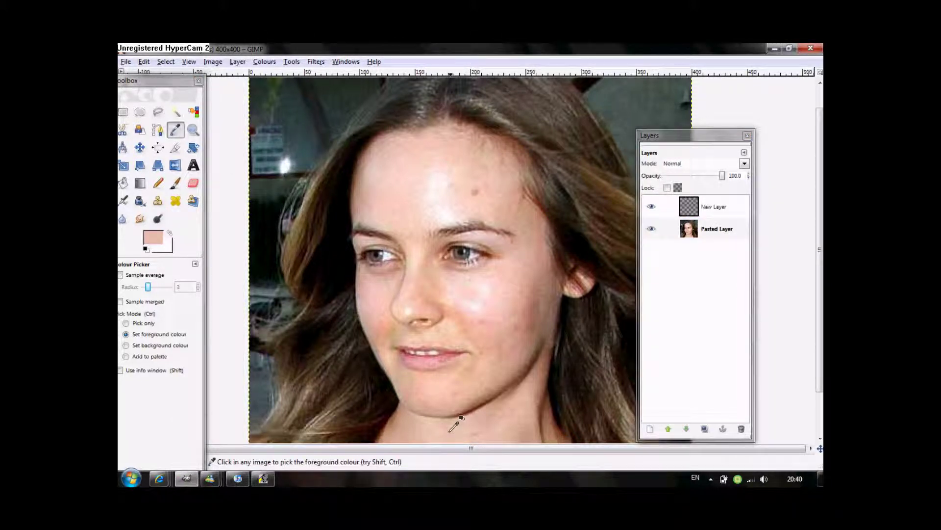
{"action": "left_click", "coordinate": [713, 206]}
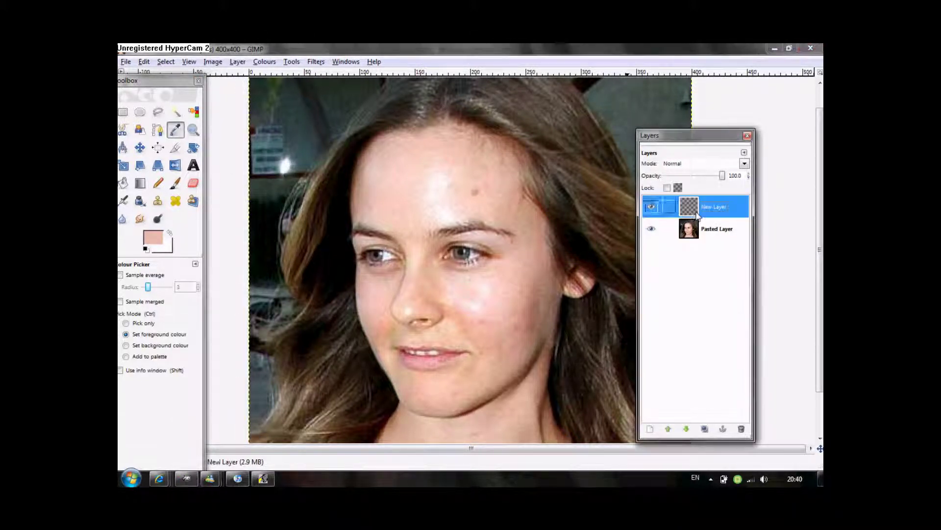
{"action": "left_click", "coordinate": [175, 186]}
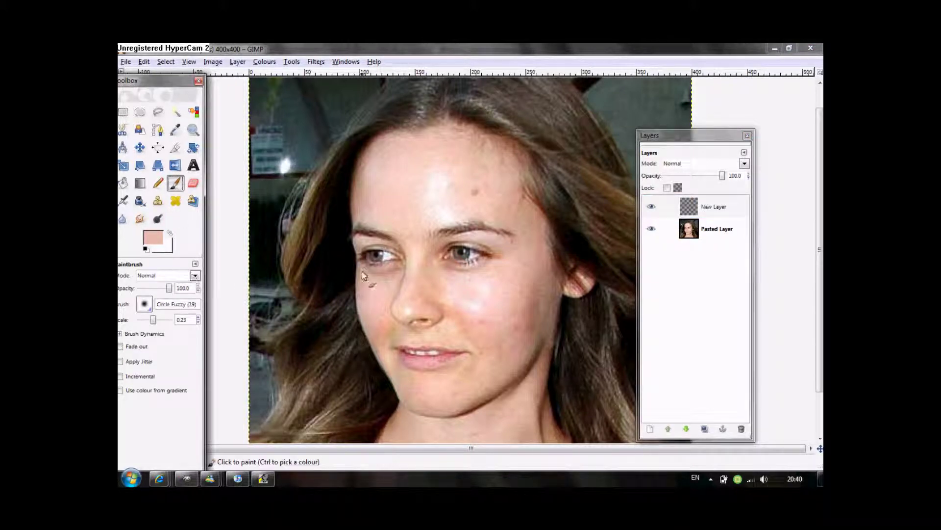
- Set brush scale to 2.72 and paint skin colour over the forehead and cheek
{"action": "left_click_drag", "start_coordinate": [153, 319], "coordinate": [158, 319]}
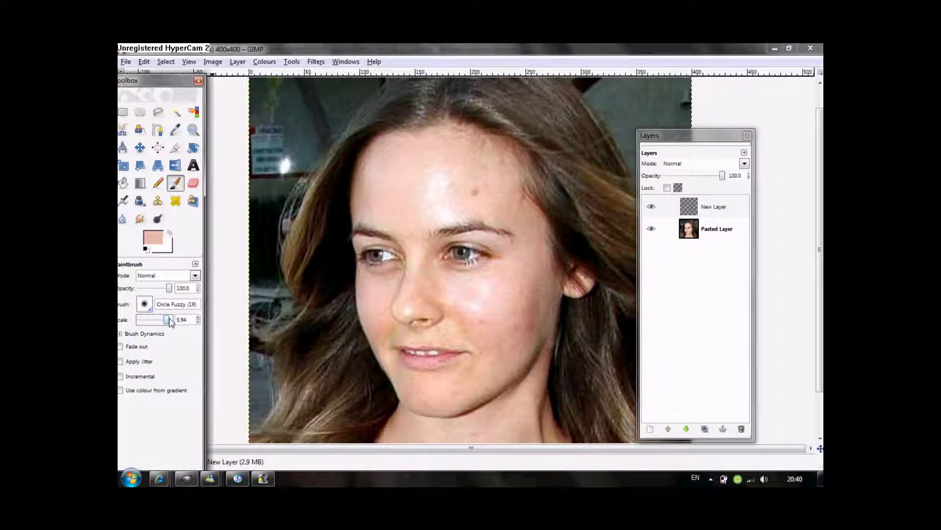
{"action": "left_click_drag", "start_coordinate": [168, 321], "coordinate": [162, 323]}
{"action": "left_click_drag", "start_coordinate": [162, 322], "coordinate": [164, 322]}
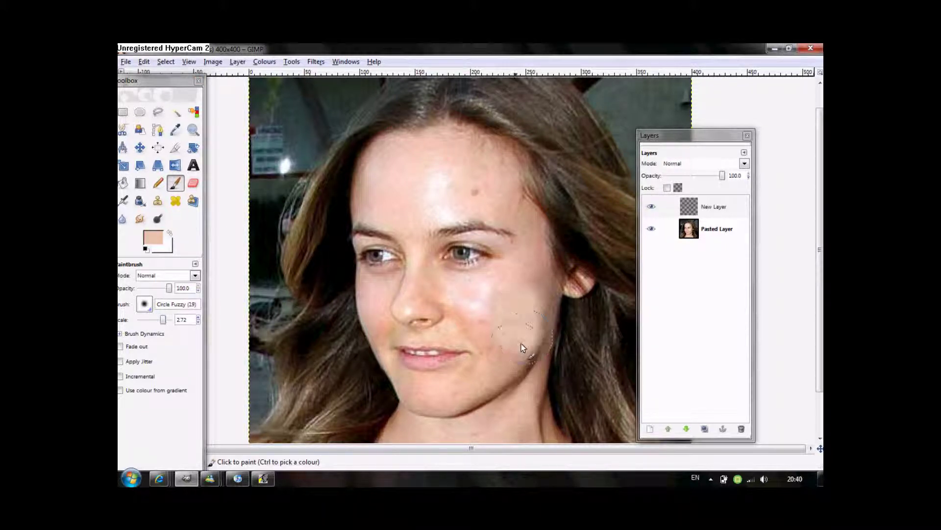
{"action": "left_click", "coordinate": [515, 292]}
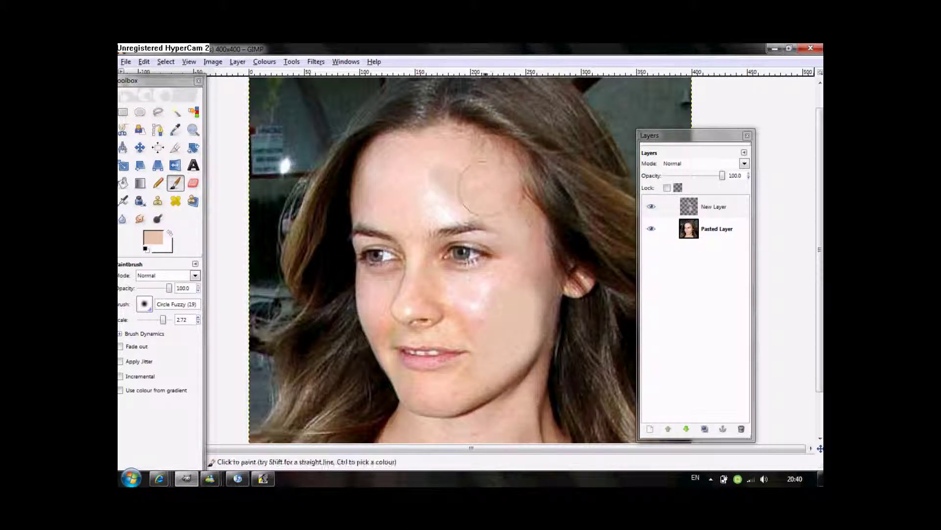
{"action": "left_click_drag", "start_coordinate": [441, 182], "coordinate": [485, 191]}
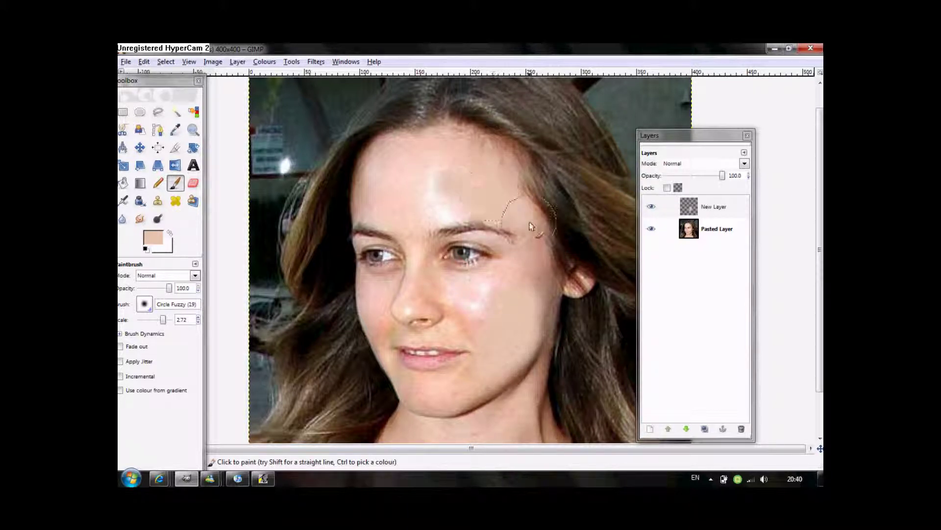
{"action": "mouse_move", "coordinate": [527, 277]}
{"action": "left_mouse_down"}
{"action": "mouse_move", "coordinate": [538, 294]}
{"action": "mouse_move", "coordinate": [481, 309]}
{"action": "mouse_move", "coordinate": [508, 273]}
{"action": "left_mouse_up"}
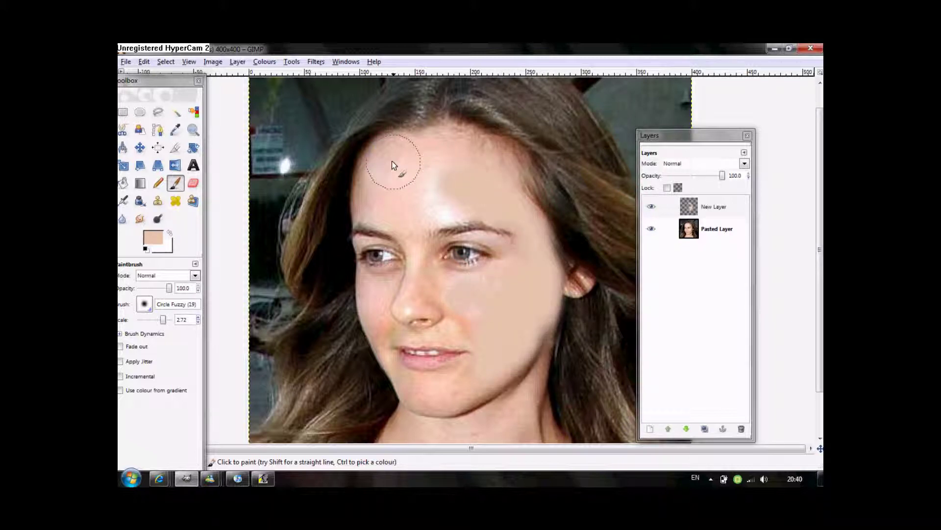
{"action": "mouse_move", "coordinate": [433, 173]}
{"action": "left_mouse_down"}
{"action": "mouse_move", "coordinate": [495, 176]}
{"action": "mouse_move", "coordinate": [431, 158]}
{"action": "mouse_move", "coordinate": [373, 170]}
{"action": "mouse_move", "coordinate": [442, 194]}
{"action": "mouse_move", "coordinate": [433, 219]}
{"action": "left_mouse_up"}
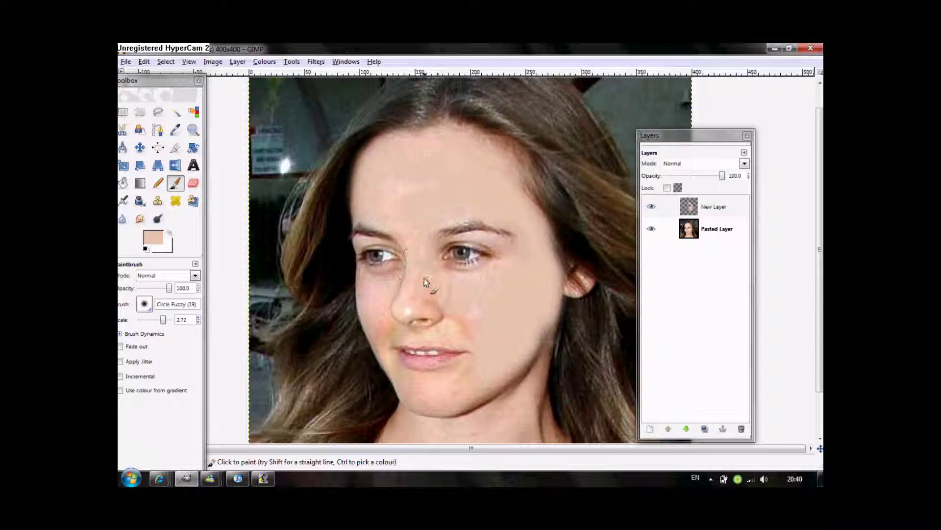
- Paint skin over the chin and hairlines, then erase stray paint with a 2.09 eraser
{"action": "mouse_move", "coordinate": [490, 373]}
{"action": "left_mouse_down"}
{"action": "mouse_move", "coordinate": [430, 398]}
{"action": "mouse_move", "coordinate": [493, 368]}
{"action": "mouse_move", "coordinate": [420, 384]}
{"action": "mouse_move", "coordinate": [383, 359]}
{"action": "left_mouse_up"}
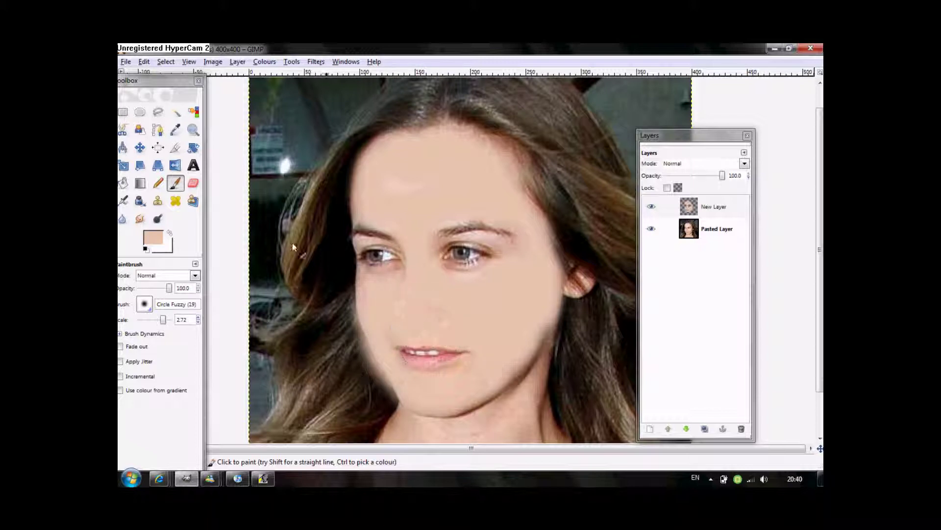
{"action": "mouse_move", "coordinate": [395, 189]}
{"action": "left_mouse_down"}
{"action": "mouse_move", "coordinate": [383, 162]}
{"action": "mouse_move", "coordinate": [399, 154]}
{"action": "left_mouse_up"}
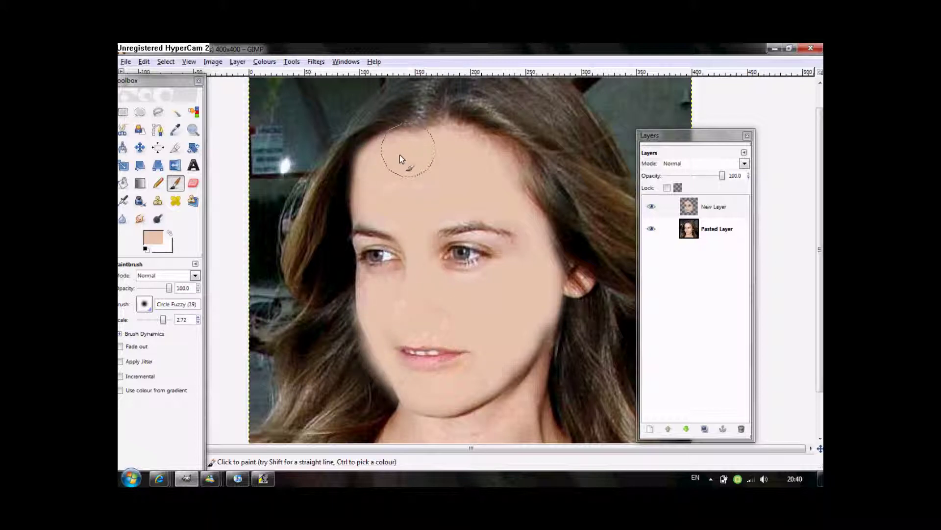
{"action": "mouse_move", "coordinate": [475, 151]}
{"action": "left_mouse_down"}
{"action": "mouse_move", "coordinate": [536, 221]}
{"action": "mouse_move", "coordinate": [532, 309]}
{"action": "left_mouse_up"}
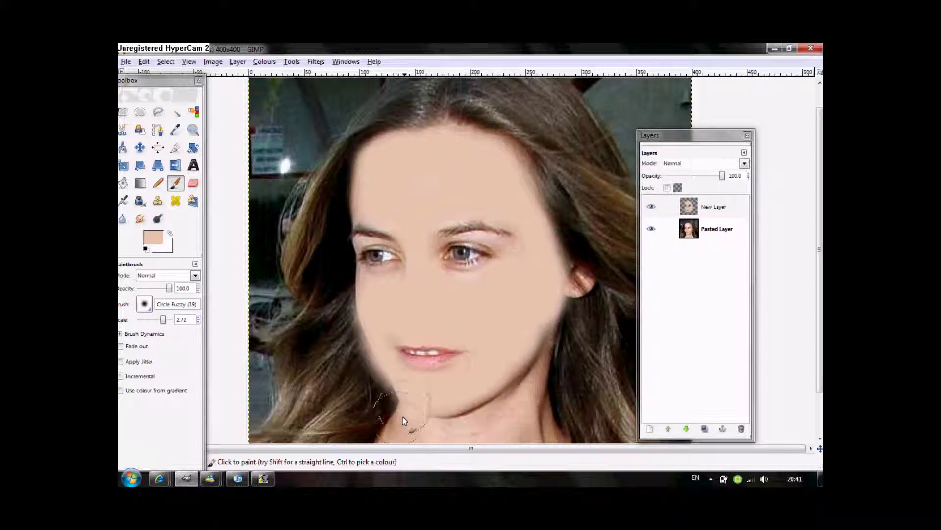
{"action": "left_click", "coordinate": [192, 183]}
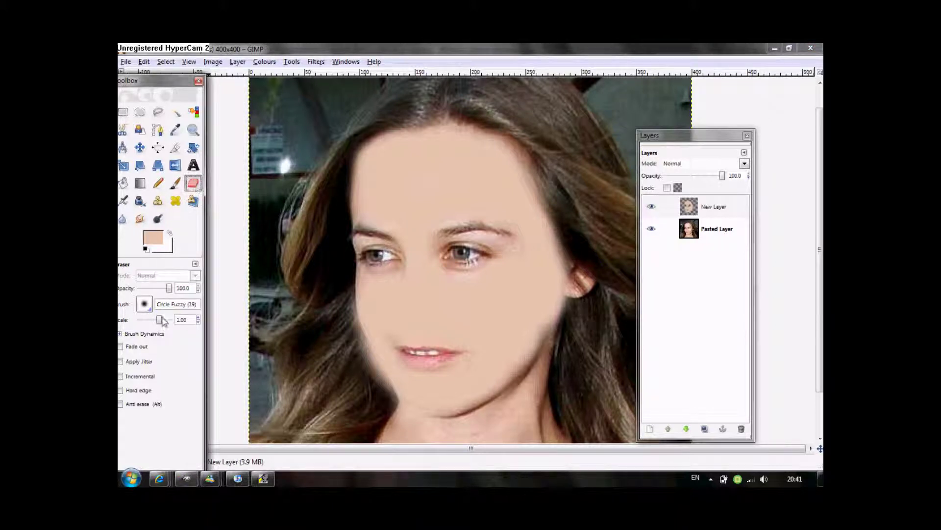
{"action": "left_click_drag", "start_coordinate": [164, 325], "coordinate": [166, 324]}
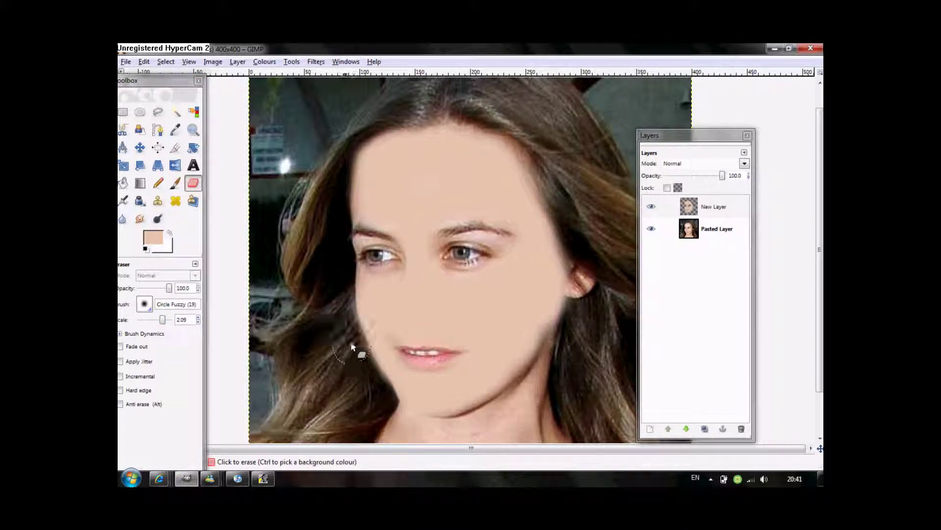
{"action": "left_click", "coordinate": [668, 165]}
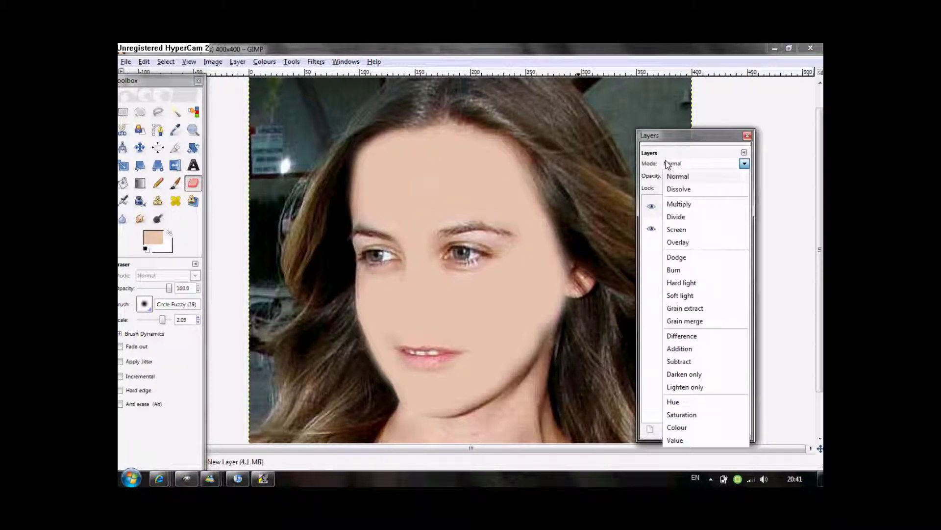
- Set the skin layer to Overlay at 100 opacity and add more skin paint to the chin
{"action": "left_click", "coordinate": [684, 243]}
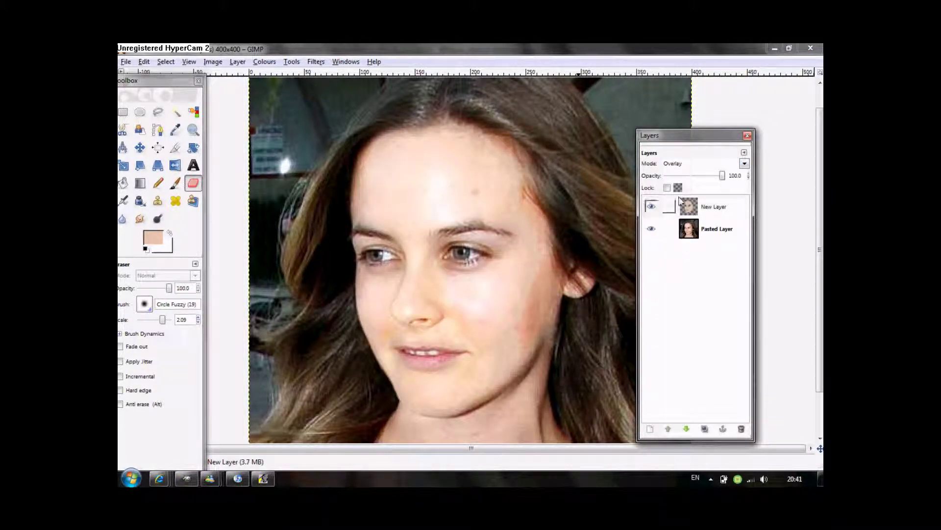
{"action": "left_click_drag", "start_coordinate": [718, 176], "coordinate": [694, 176]}
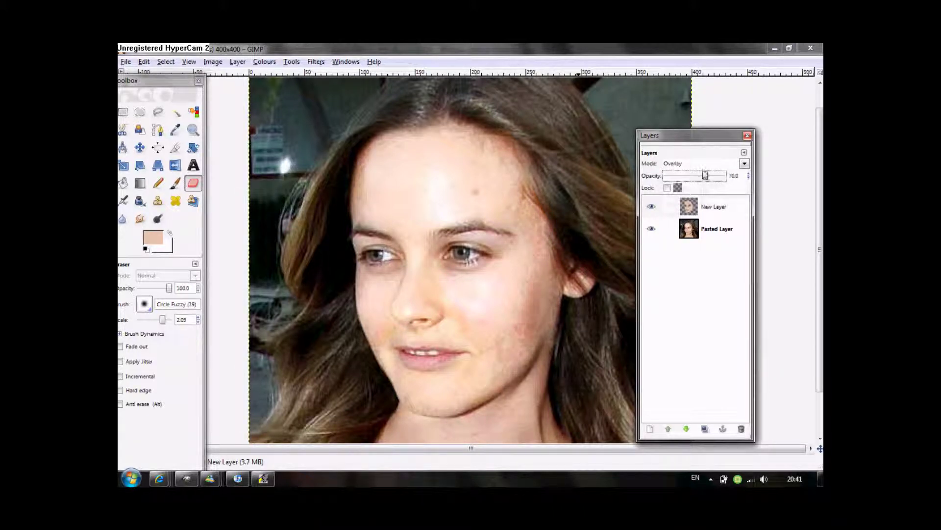
{"action": "left_click_drag", "start_coordinate": [708, 176], "coordinate": [744, 176]}
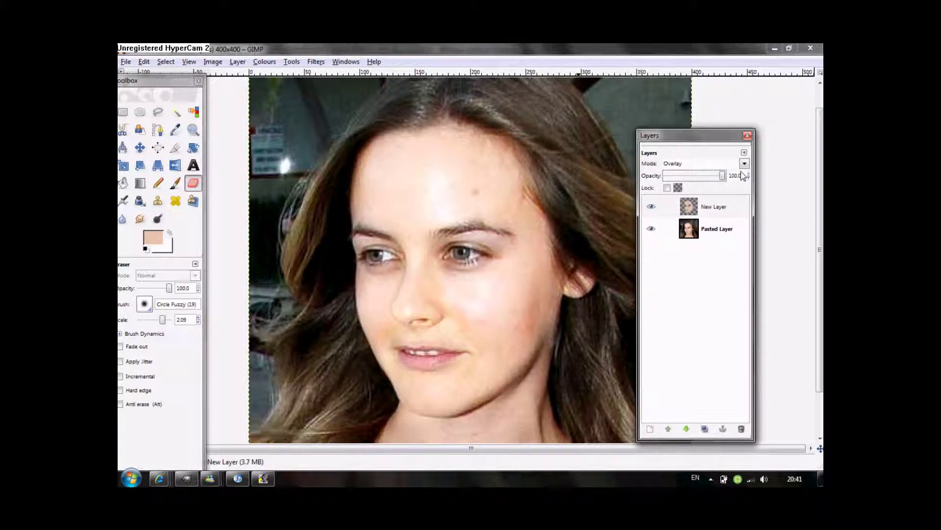
{"action": "left_click", "coordinate": [175, 183]}
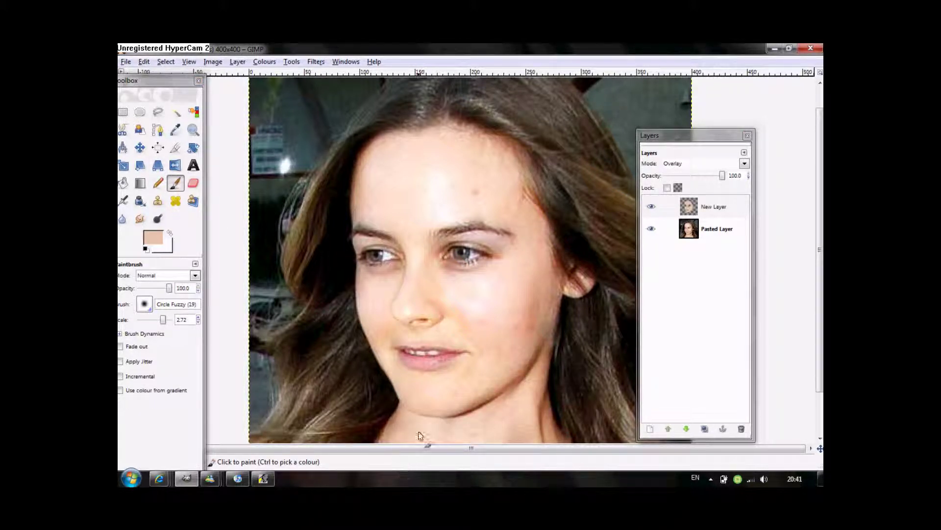
{"action": "left_click_drag", "start_coordinate": [434, 407], "coordinate": [497, 403]}
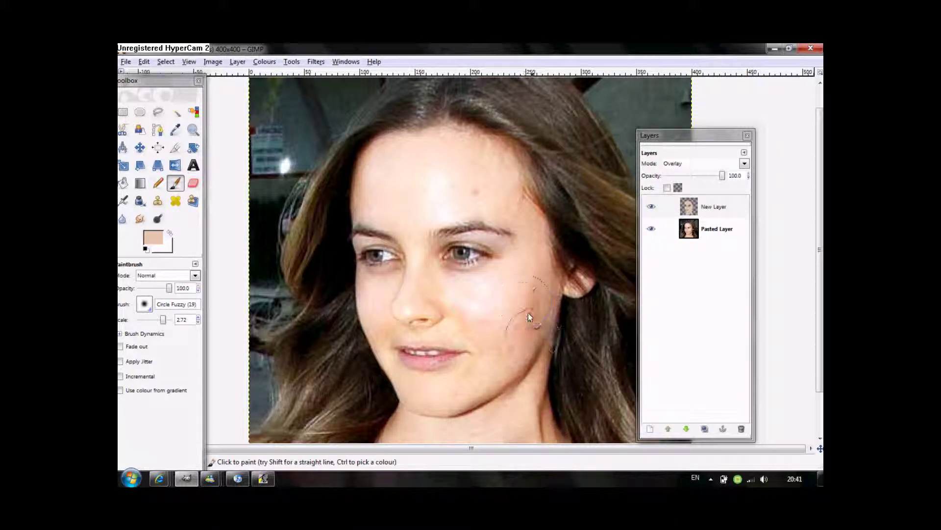
{"action": "left_click", "coordinate": [698, 235]}
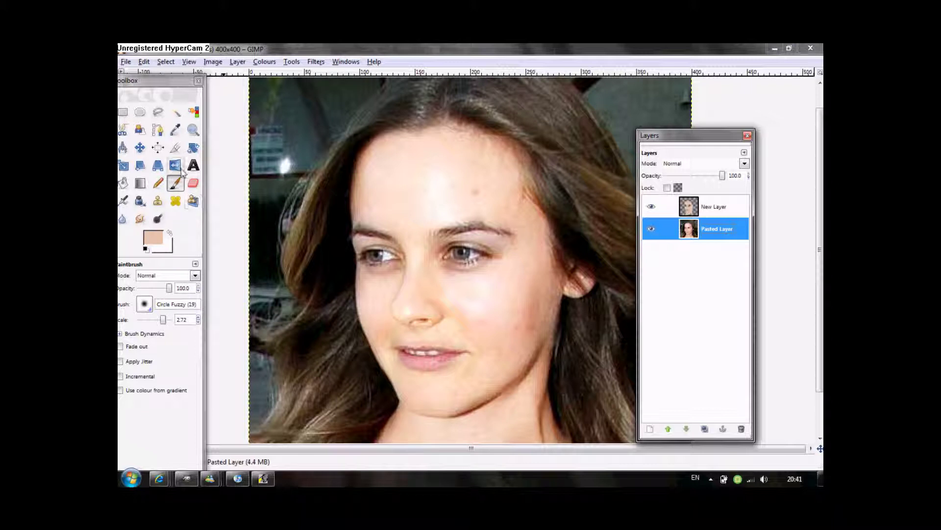
- Blur the shadows under the left eye on Pasted Layer, then start another new layer
{"action": "left_click", "coordinate": [193, 183]}
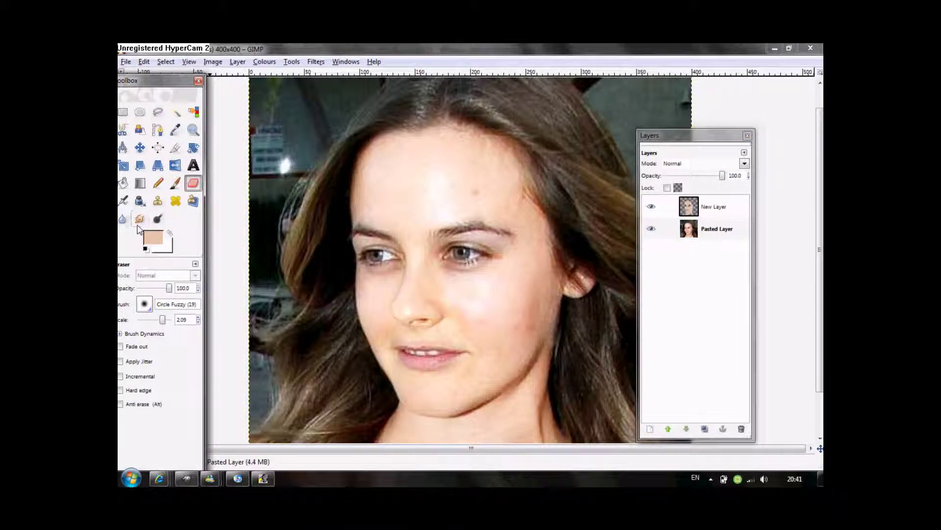
{"action": "left_click", "coordinate": [123, 219]}
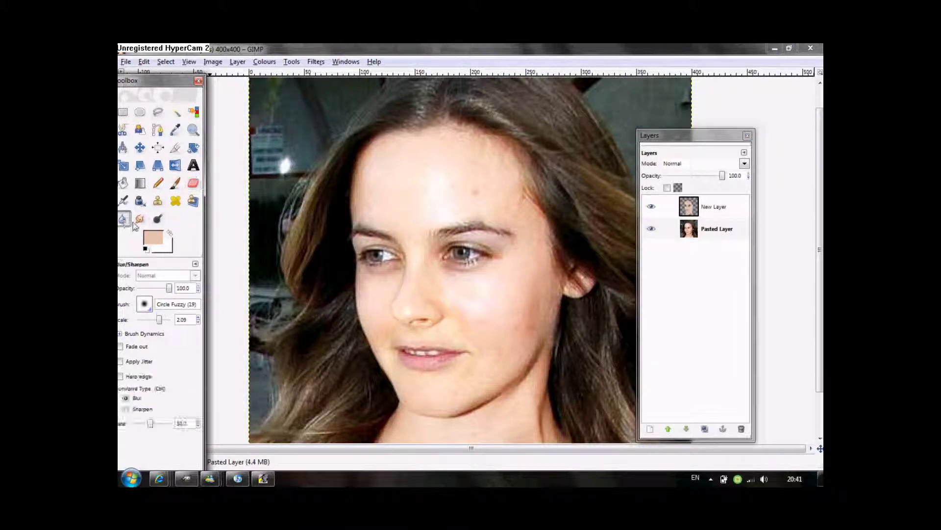
{"action": "left_click", "coordinate": [460, 272]}
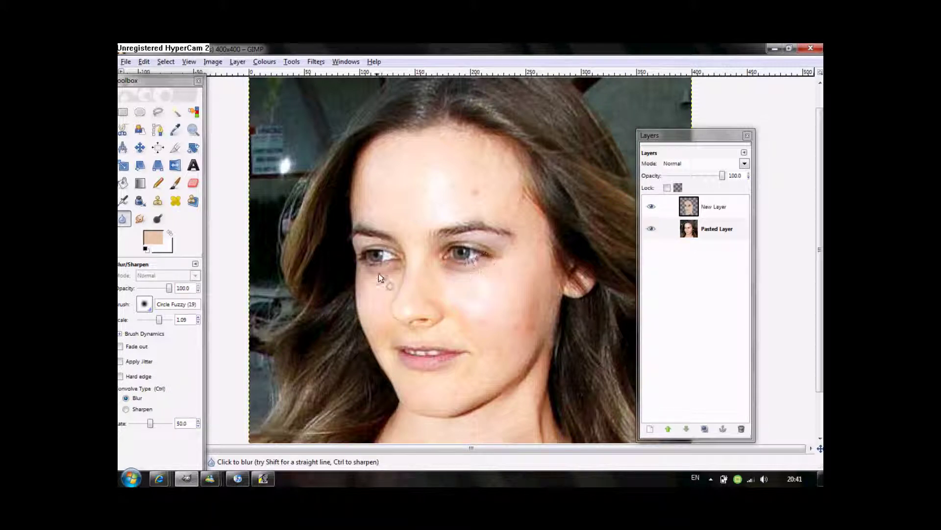
{"action": "left_click_drag", "start_coordinate": [392, 274], "coordinate": [375, 273]}
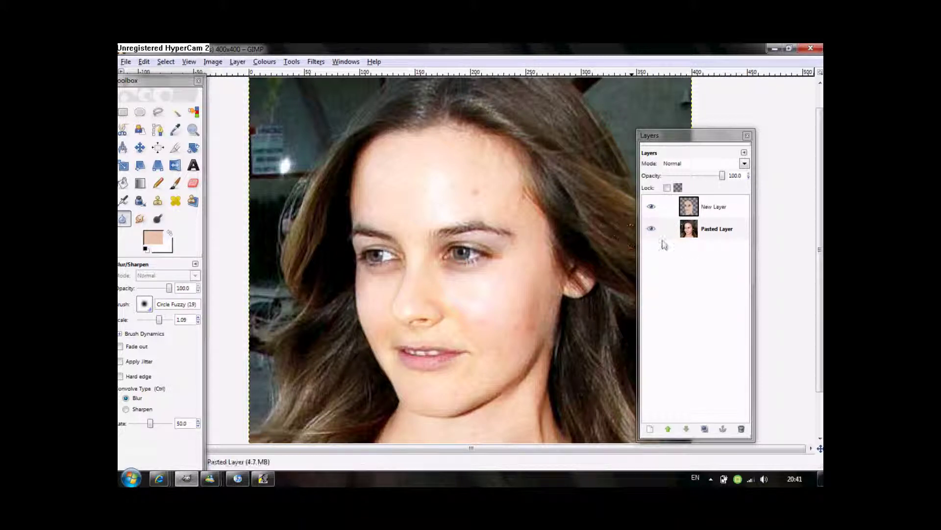
{"action": "left_click", "coordinate": [698, 209]}
{"action": "left_click", "coordinate": [649, 429]}
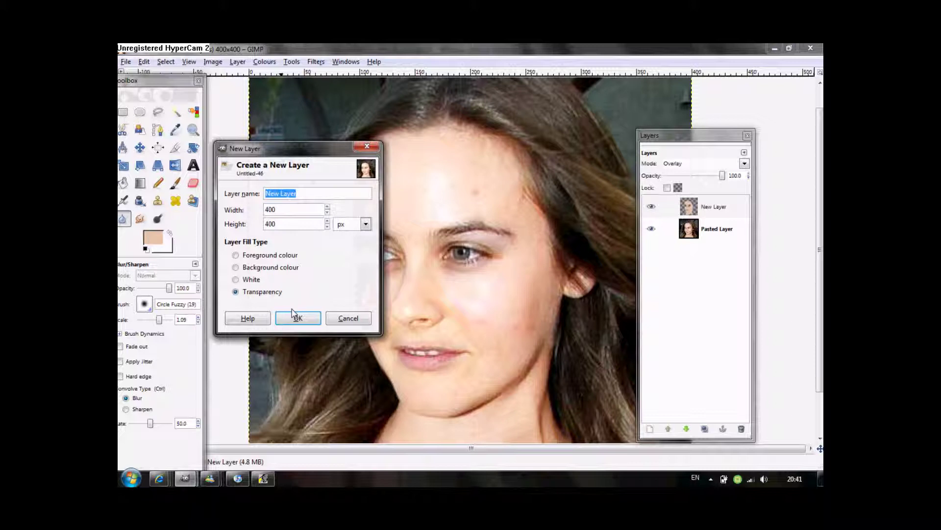
- Confirm the transparent layer, set a light blue foreground, and shrink the paintbrush
{"action": "left_click", "coordinate": [296, 318]}
{"action": "left_click", "coordinate": [153, 238]}
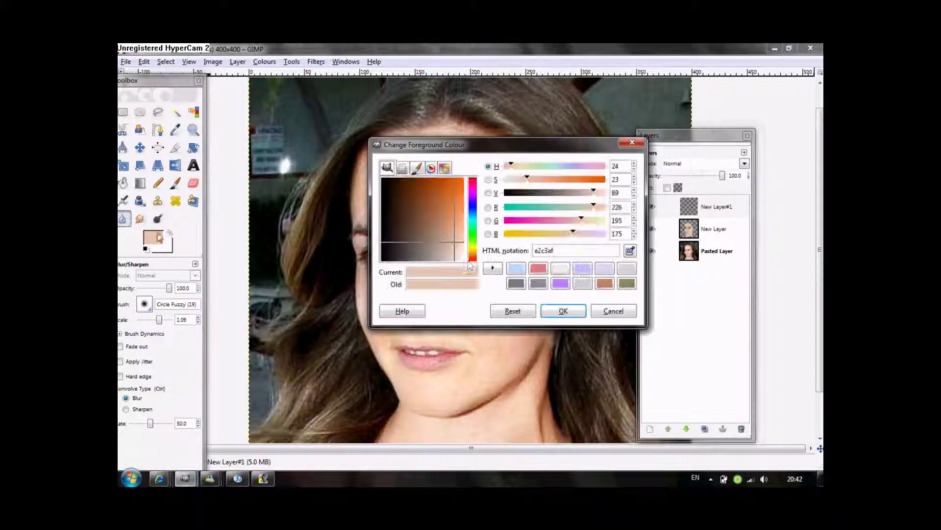
{"action": "left_click", "coordinate": [516, 268]}
{"action": "left_click", "coordinate": [563, 310]}
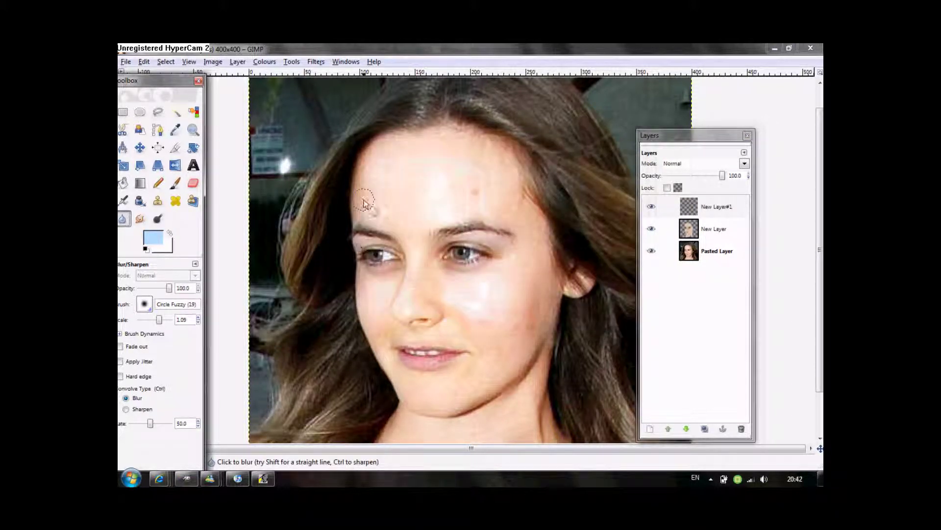
{"action": "left_click", "coordinate": [175, 183]}
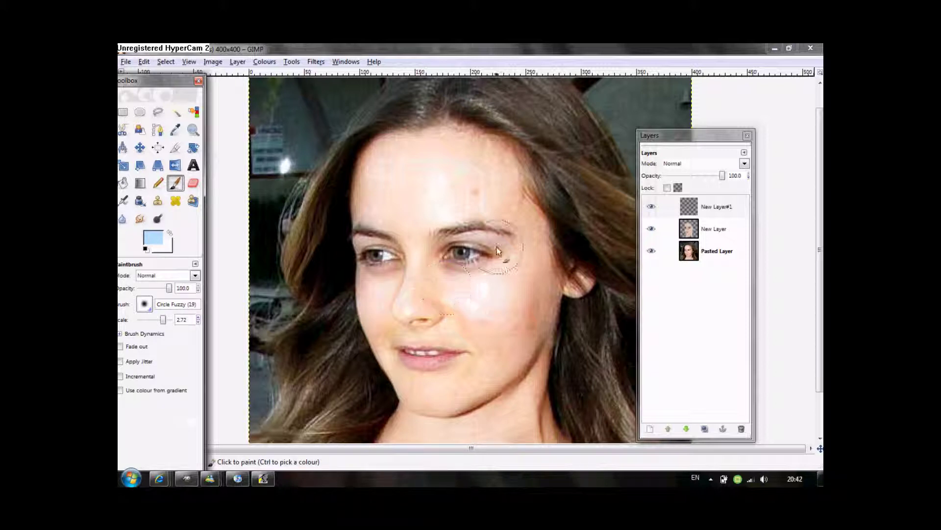
{"action": "left_click_drag", "start_coordinate": [163, 319], "coordinate": [157, 319]}
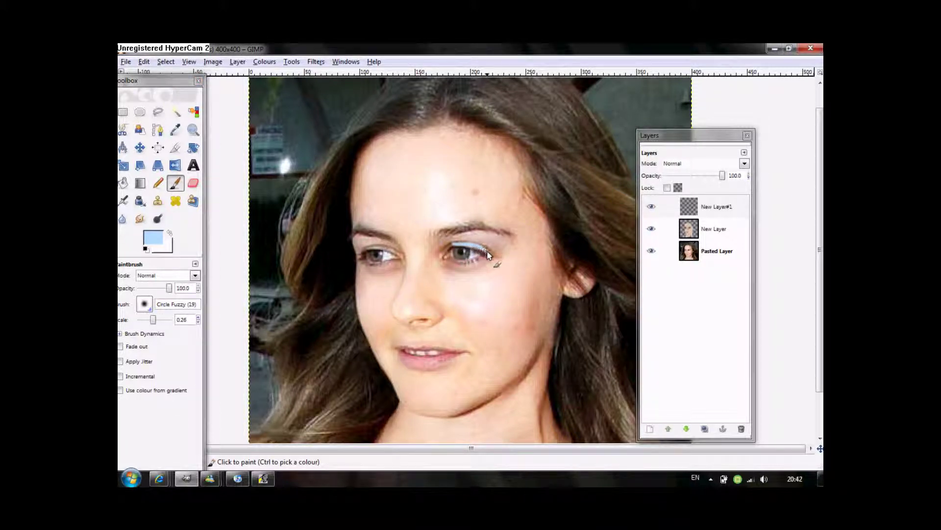
- Paint light-blue eyeshadow across both upper eyelids
{"action": "left_click_drag", "start_coordinate": [481, 251], "coordinate": [487, 249]}
{"action": "left_click_drag", "start_coordinate": [365, 249], "coordinate": [384, 248]}
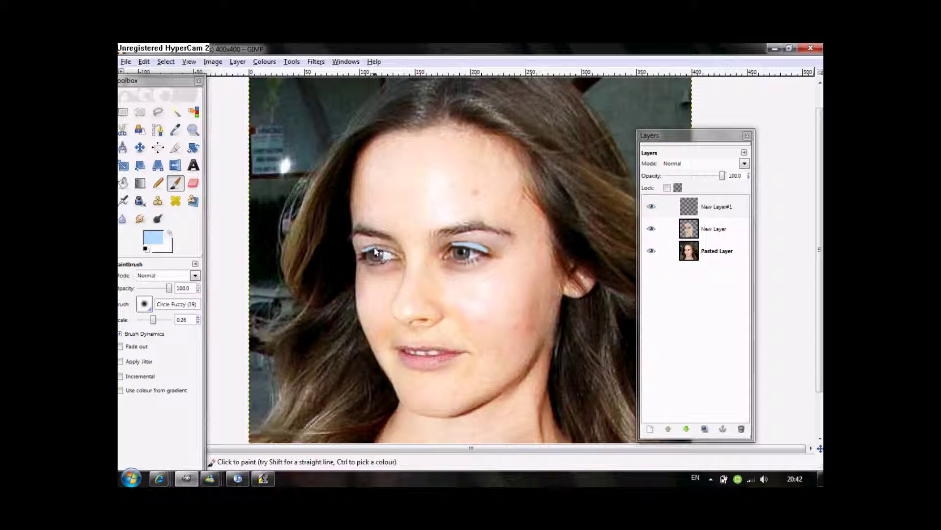
{"action": "left_click_drag", "start_coordinate": [388, 252], "coordinate": [366, 253]}
{"action": "left_click_drag", "start_coordinate": [447, 253], "coordinate": [454, 248]}
{"action": "left_click", "coordinate": [315, 62]}
{"action": "mouse_move", "coordinate": [327, 126]}
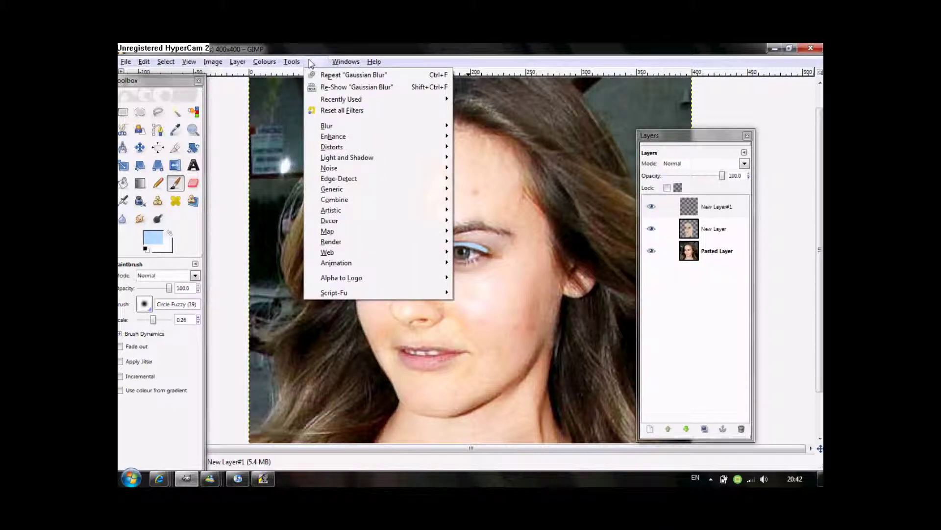
- Soften the eyeshadow with a blur and a 5.0 px Gaussian blur
{"action": "left_click", "coordinate": [487, 130]}
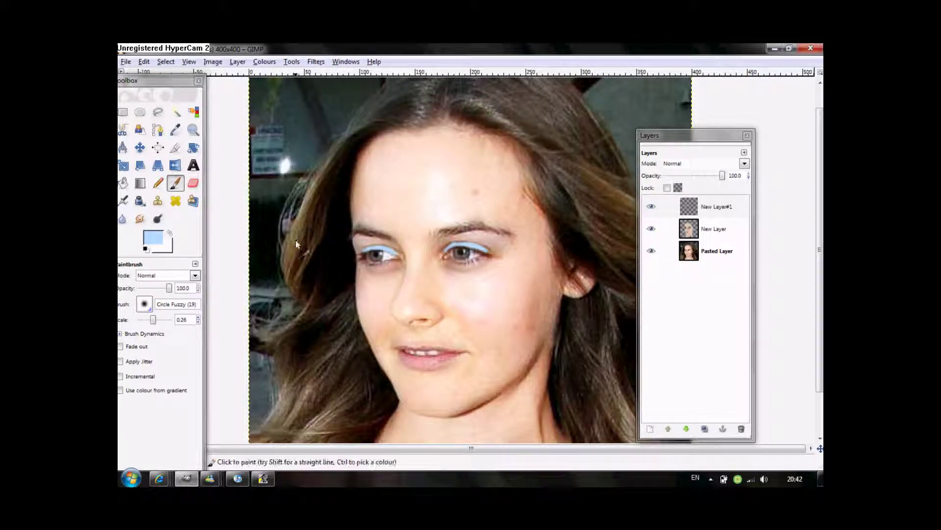
{"action": "left_click", "coordinate": [316, 61]}
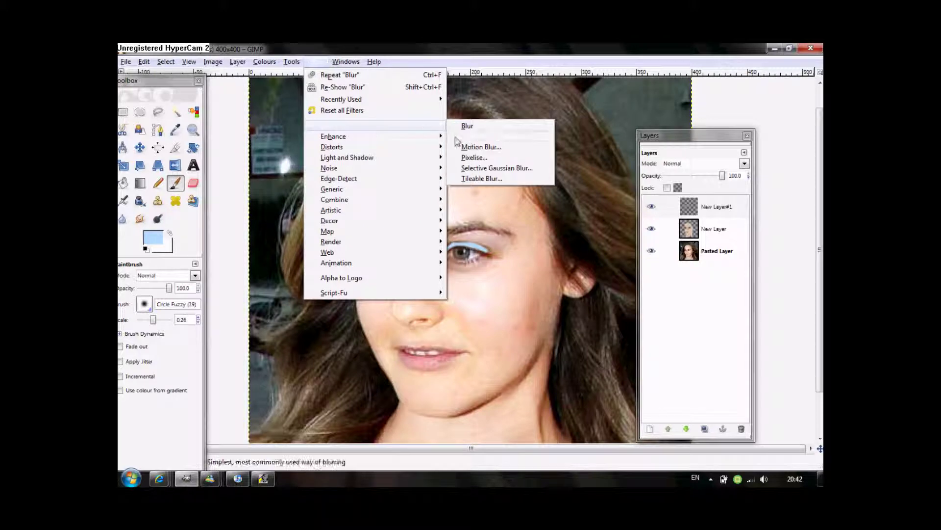
{"action": "mouse_move", "coordinate": [326, 126]}
{"action": "left_click", "coordinate": [461, 137]}
{"action": "left_click", "coordinate": [243, 290]}
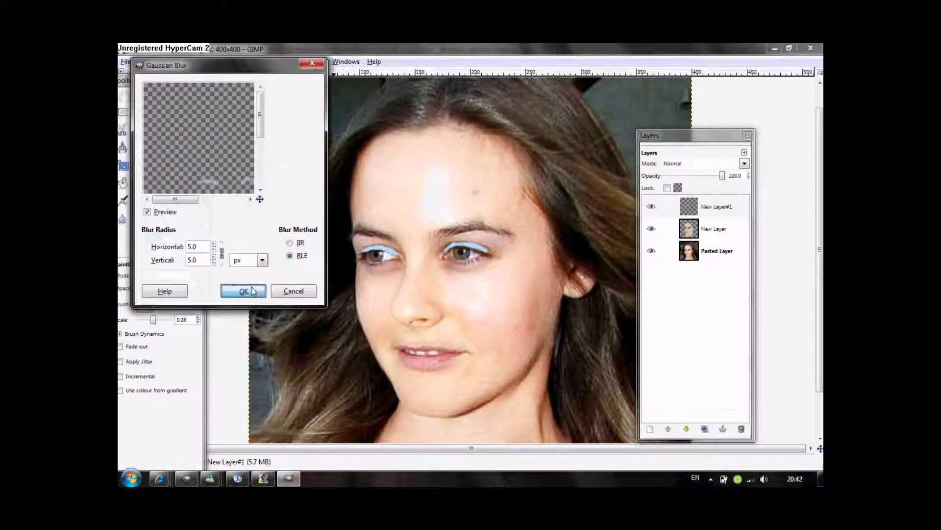
- Set New Layer#1's blend mode to Screen and start another new layer
{"action": "left_click", "coordinate": [710, 165]}
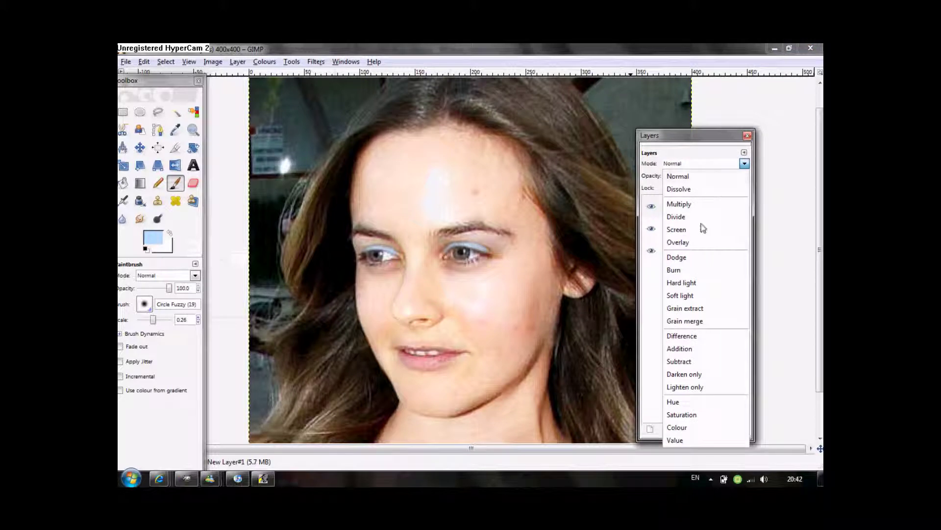
{"action": "left_click", "coordinate": [703, 229]}
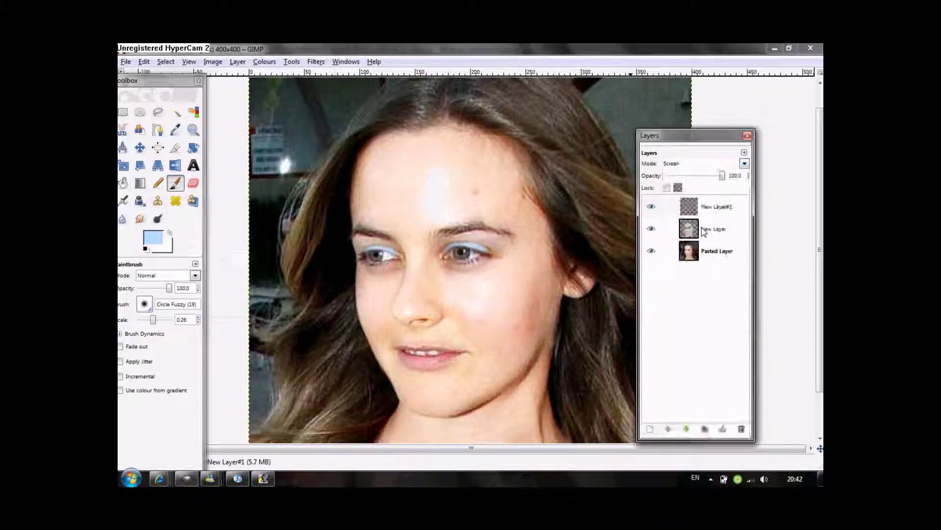
{"action": "left_click", "coordinate": [650, 429]}
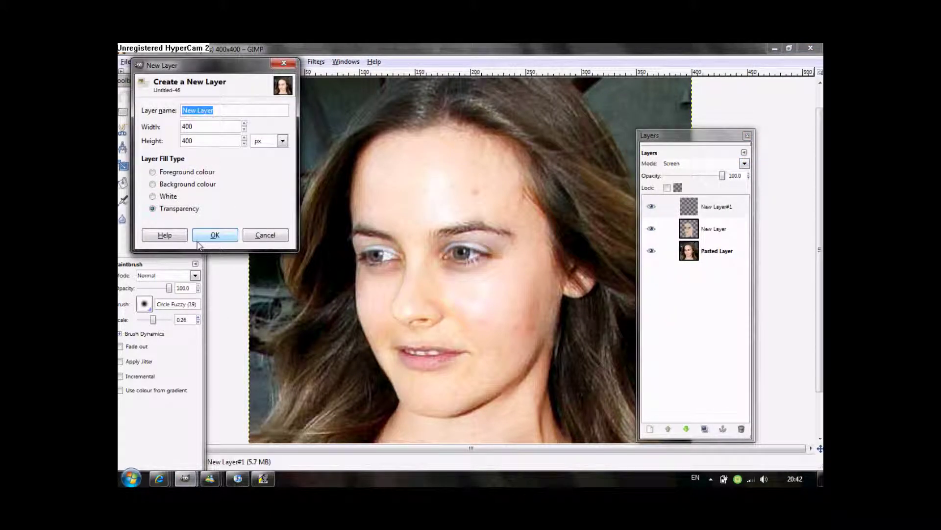
- Add transparent New Layer#2 on top, leaving the light blue foreground unchanged
{"action": "left_click", "coordinate": [218, 233]}
{"action": "left_click", "coordinate": [152, 238]}
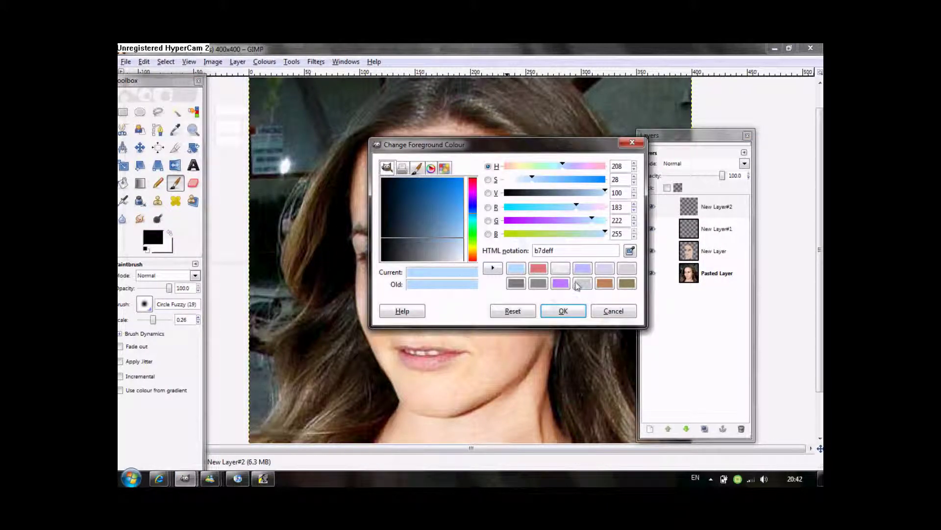
{"action": "left_click", "coordinate": [616, 309]}
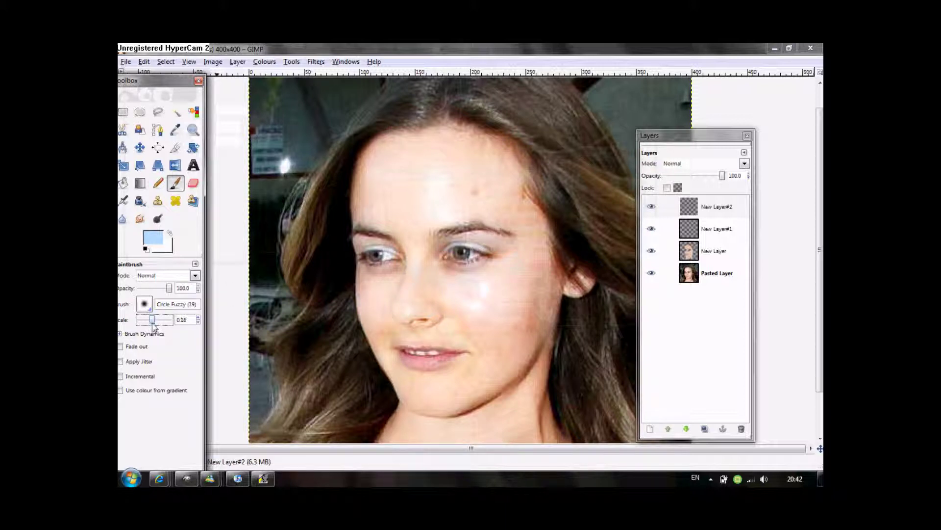
- Reset the paint colour to black and line the right eye's lower lashes and outer corner
{"action": "left_click", "coordinate": [447, 253]}
{"action": "left_click", "coordinate": [141, 254]}
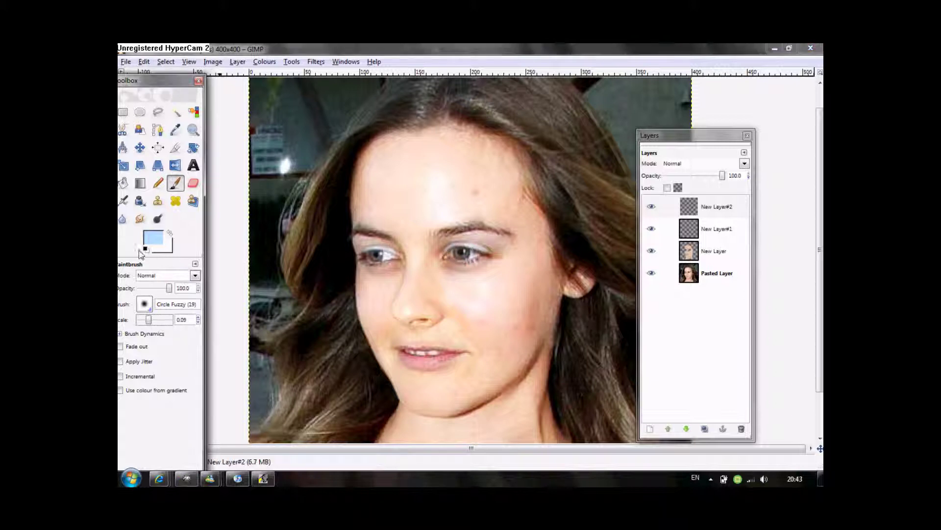
{"action": "left_click", "coordinate": [145, 250]}
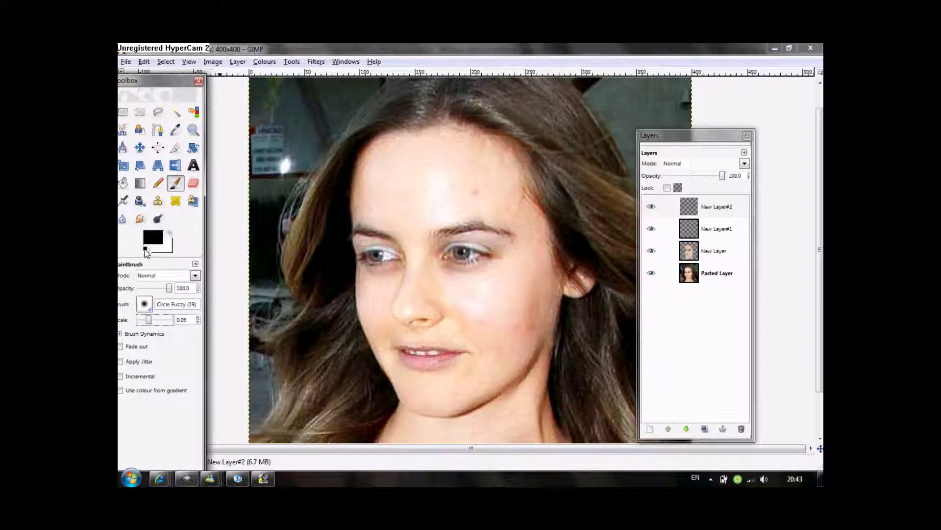
{"action": "left_click", "coordinate": [445, 258]}
{"action": "left_click_drag", "start_coordinate": [451, 252], "coordinate": [474, 252]}
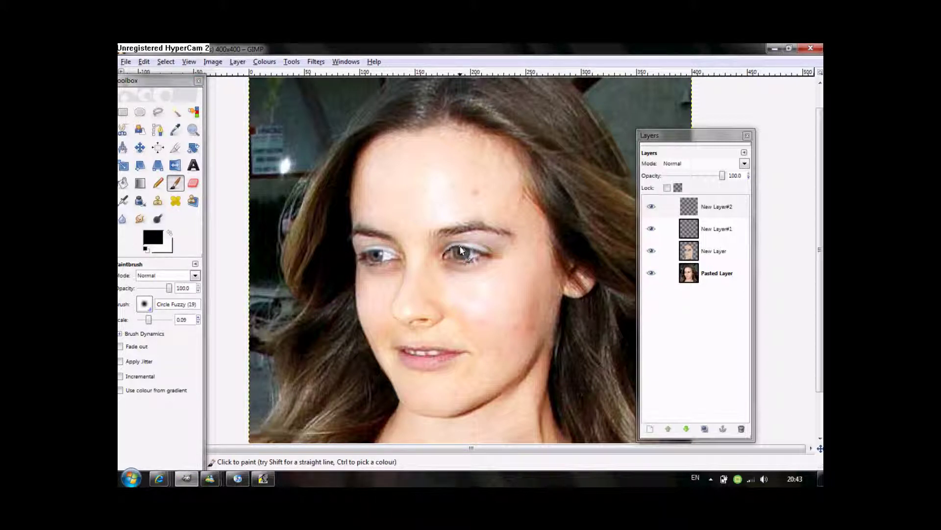
{"action": "left_click_drag", "start_coordinate": [490, 254], "coordinate": [501, 268]}
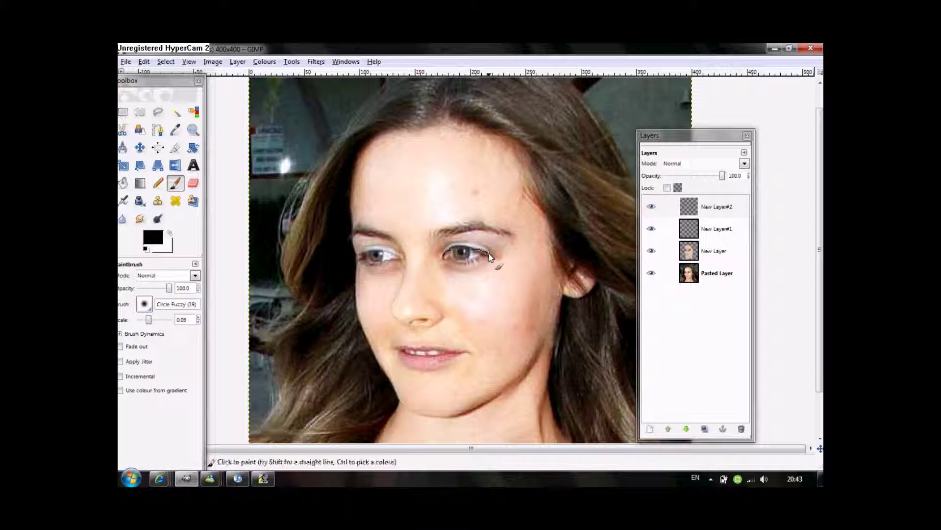
- At brush scale 0.10, redo the right eye's lower eyeliner, undoing one bad stroke
{"action": "left_click", "coordinate": [151, 319]}
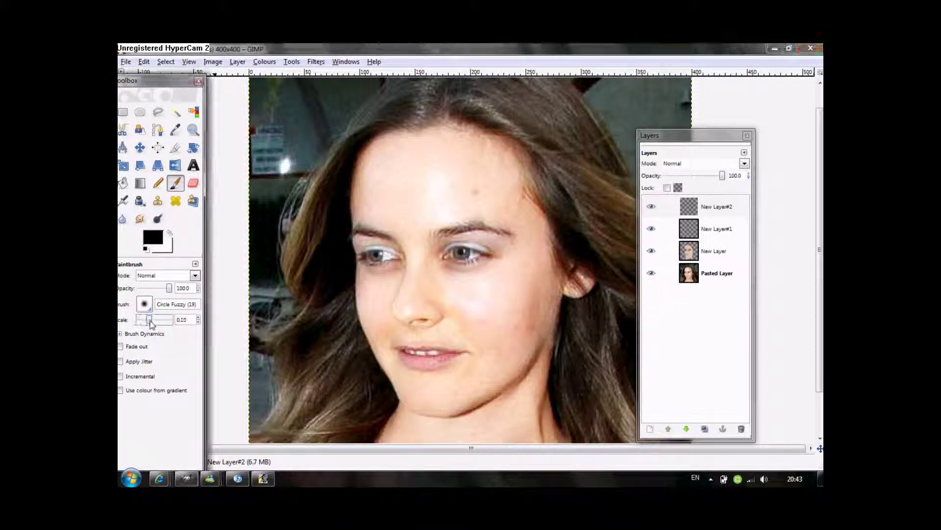
{"action": "left_click", "coordinate": [445, 260]}
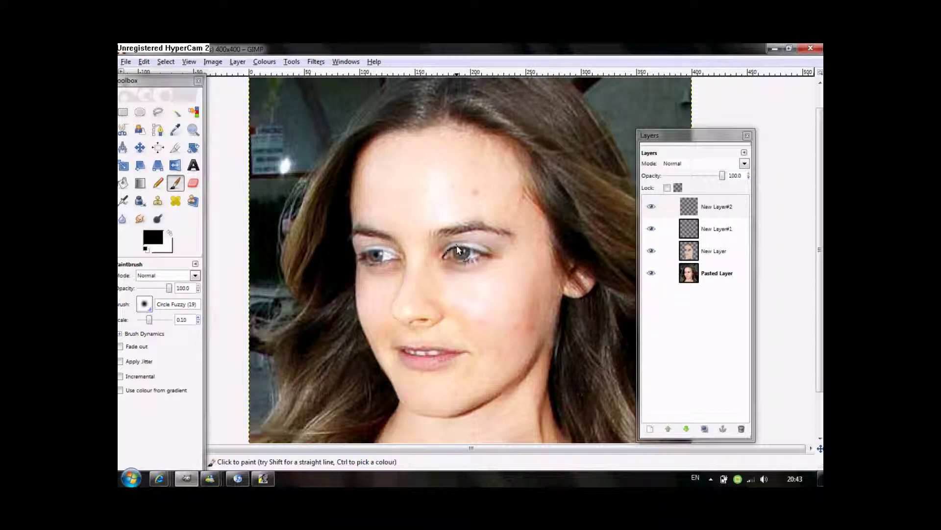
{"action": "mouse_move", "coordinate": [457, 249]}
{"action": "left_mouse_down"}
{"action": "mouse_move", "coordinate": [486, 256]}
{"action": "mouse_move", "coordinate": [472, 248]}
{"action": "left_mouse_up"}
{"action": "left_click_drag", "start_coordinate": [444, 259], "coordinate": [484, 256]}
{"action": "key", "text": "ctrl+z"}
{"action": "left_click_drag", "start_coordinate": [475, 257], "coordinate": [487, 252]}
- Paint and thicken eyeliner along the left eye's lower lid
{"action": "left_click_drag", "start_coordinate": [364, 260], "coordinate": [392, 259]}
{"action": "left_click_drag", "start_coordinate": [374, 253], "coordinate": [385, 255]}
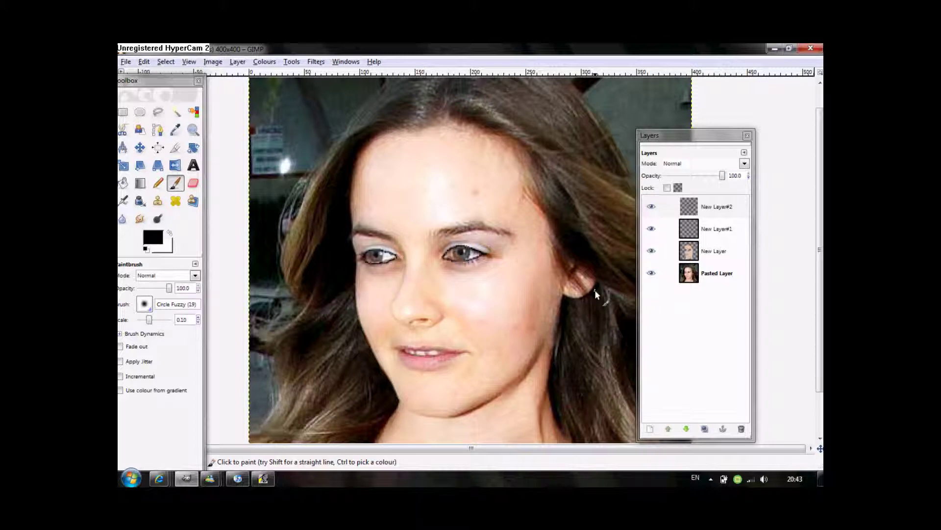
{"action": "left_click", "coordinate": [686, 164]}
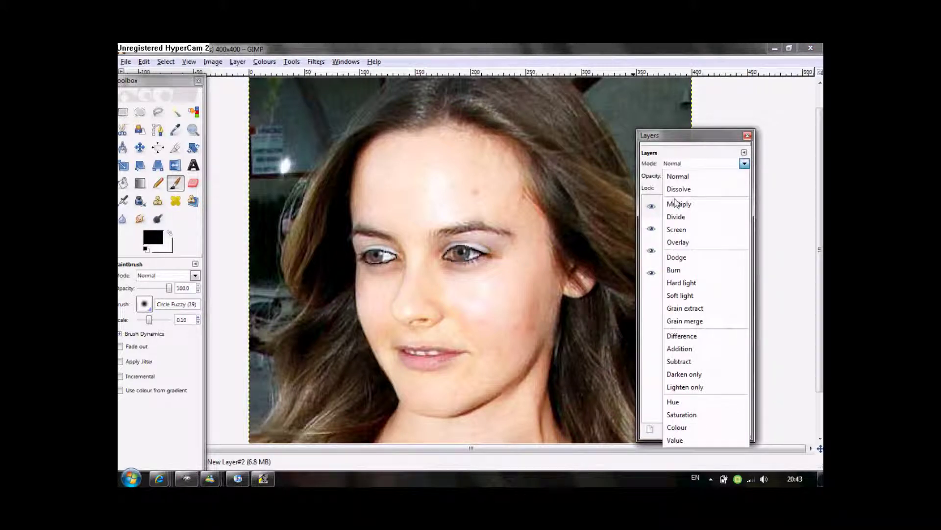
- Try Screen and Overlay, then set the eyeliner layer to Multiply mode
{"action": "left_click", "coordinate": [678, 230]}
{"action": "left_click", "coordinate": [688, 166]}
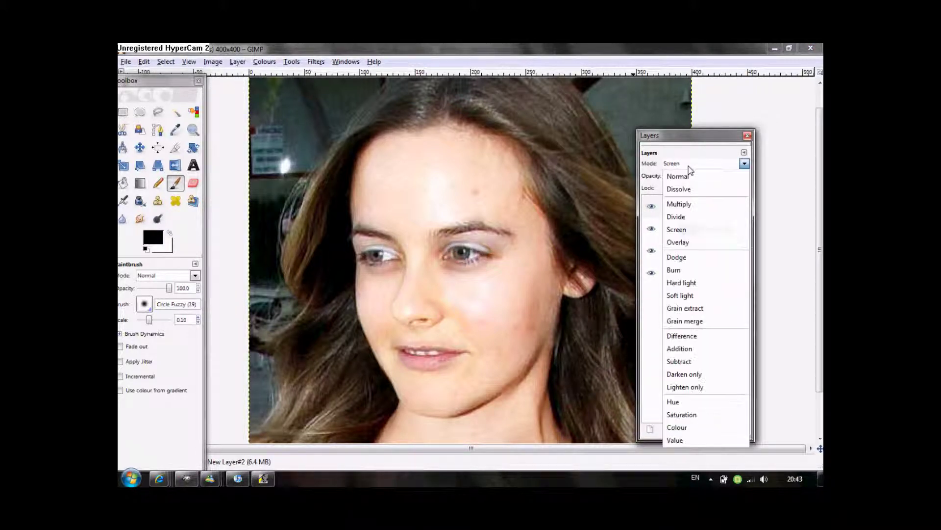
{"action": "left_click", "coordinate": [686, 242]}
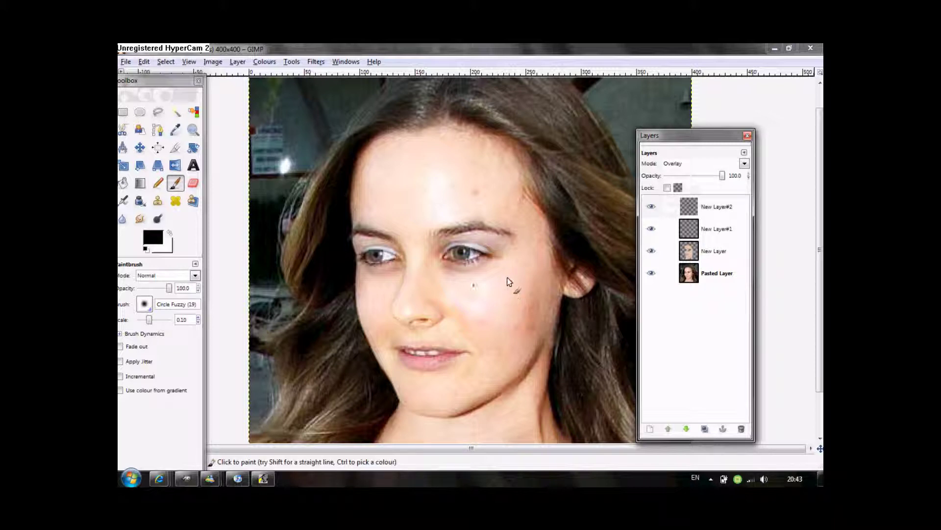
{"action": "left_click", "coordinate": [451, 260]}
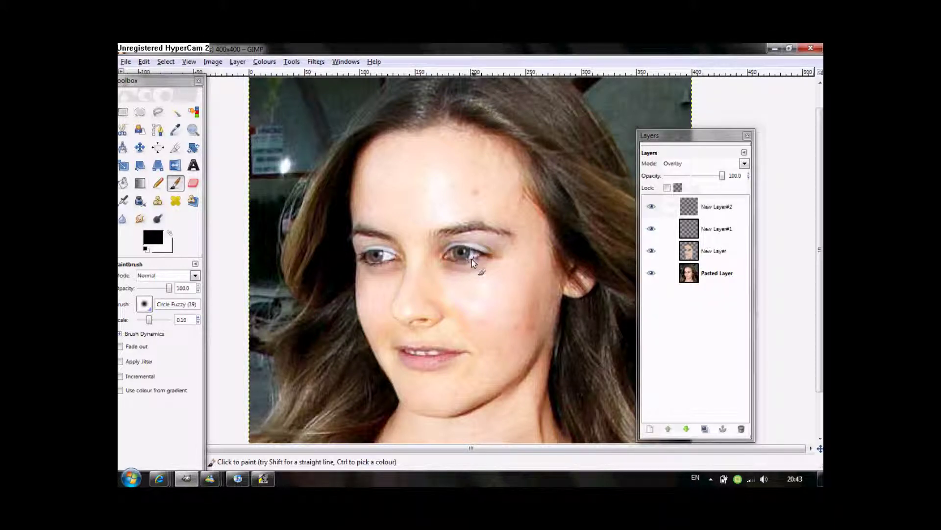
{"action": "left_click", "coordinate": [687, 163]}
{"action": "left_click", "coordinate": [685, 207]}
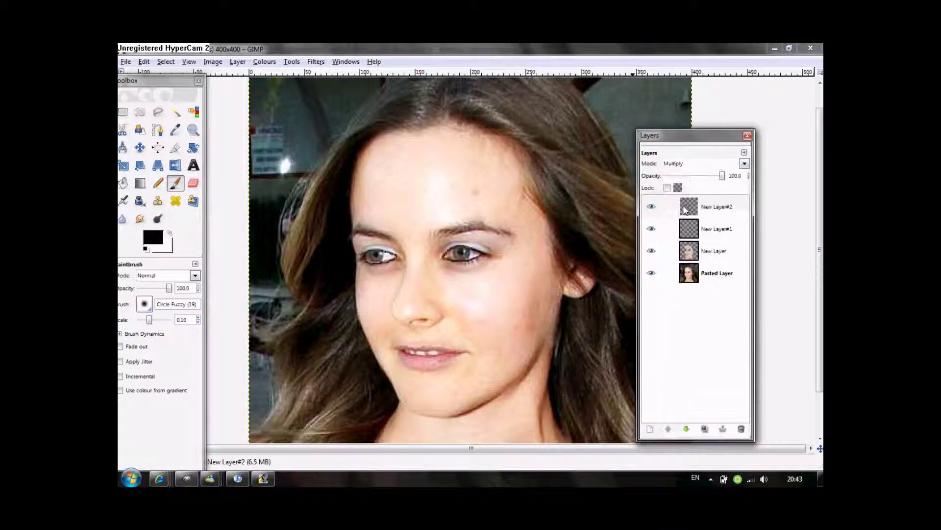
- Soften the eyeliner with a 5.0 px Gaussian blur
{"action": "left_click", "coordinate": [316, 62]}
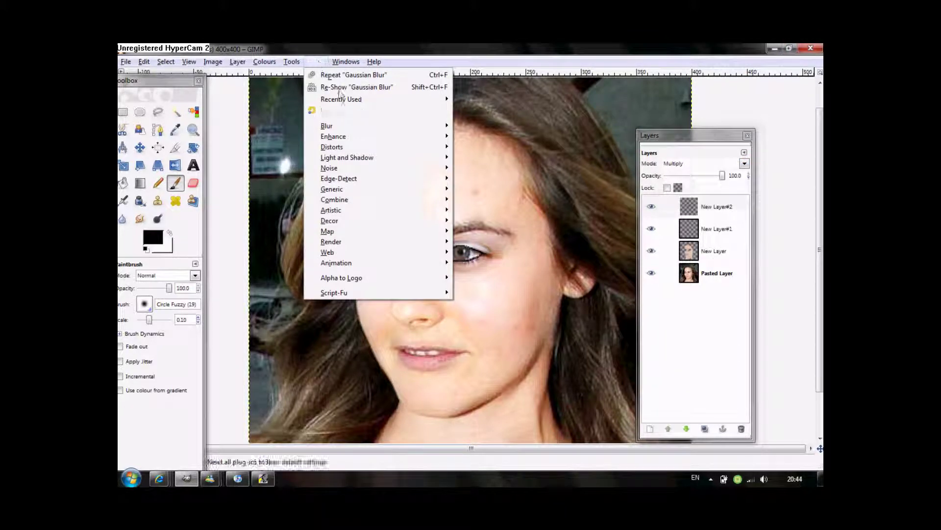
{"action": "left_click", "coordinate": [471, 140]}
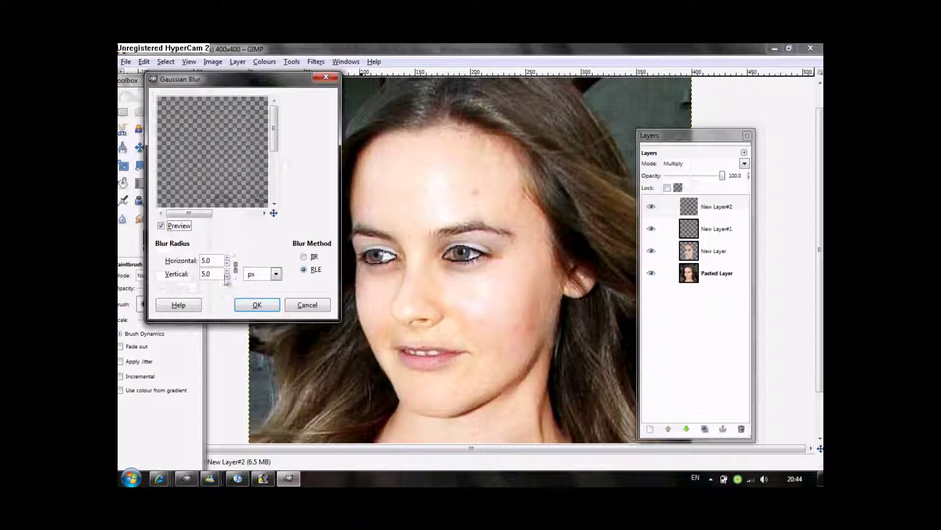
{"action": "left_click", "coordinate": [257, 305]}
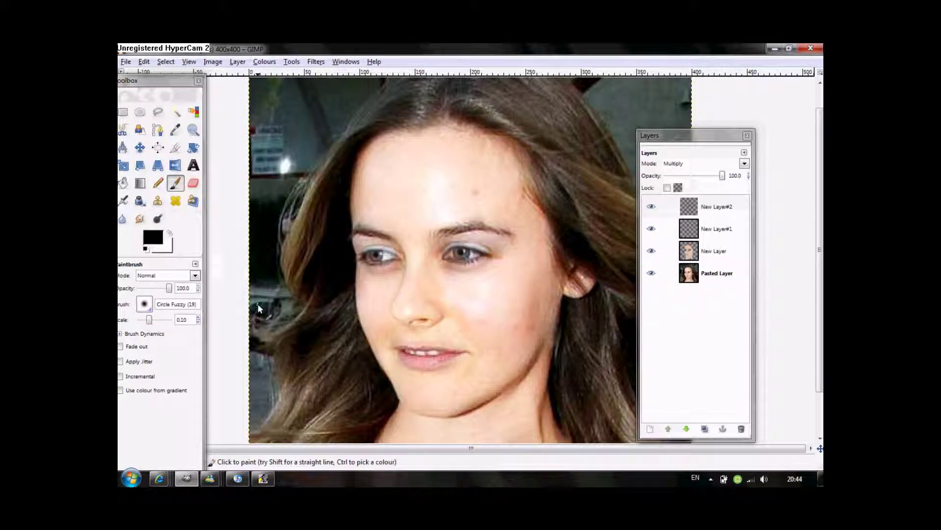
- Add a new transparent layer and set the foreground colour to the recent pink swatch
{"action": "left_click", "coordinate": [649, 429]}
{"action": "left_click", "coordinate": [242, 262]}
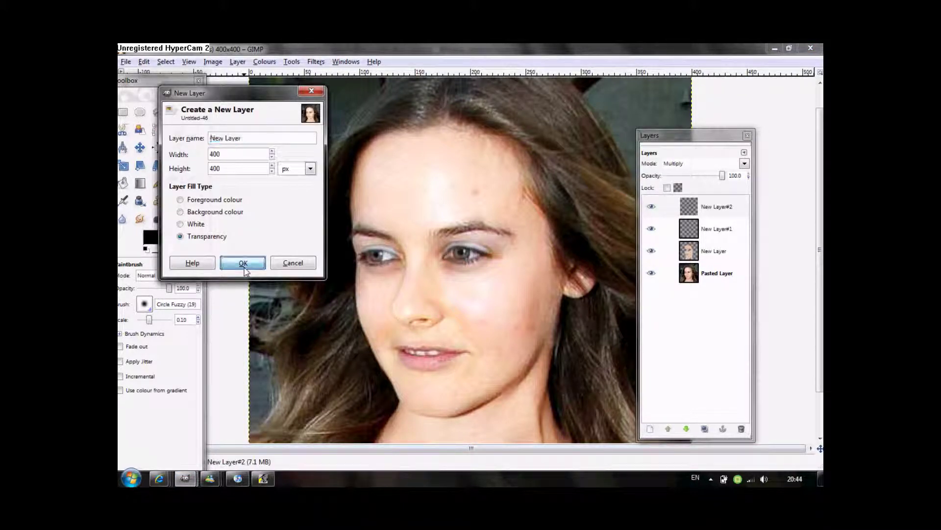
{"action": "left_click", "coordinate": [153, 240]}
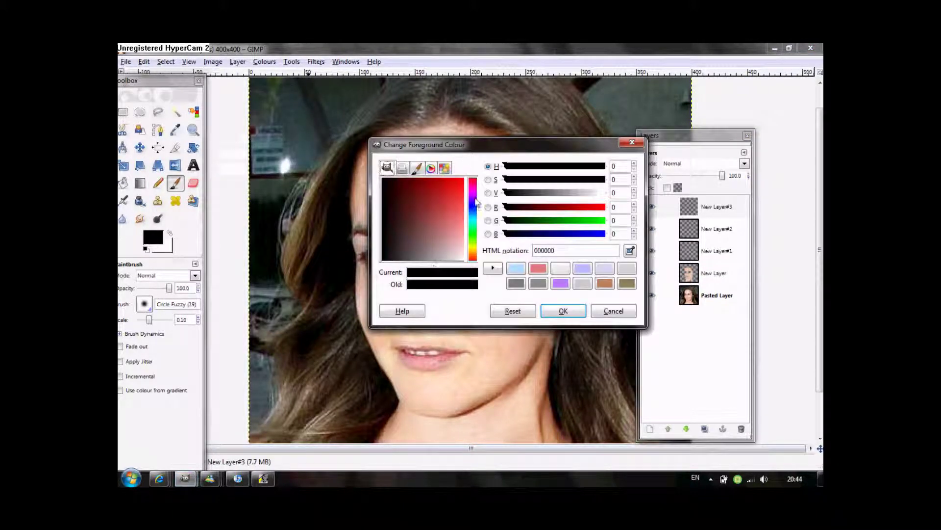
{"action": "left_click", "coordinate": [537, 268]}
{"action": "left_click", "coordinate": [564, 311]}
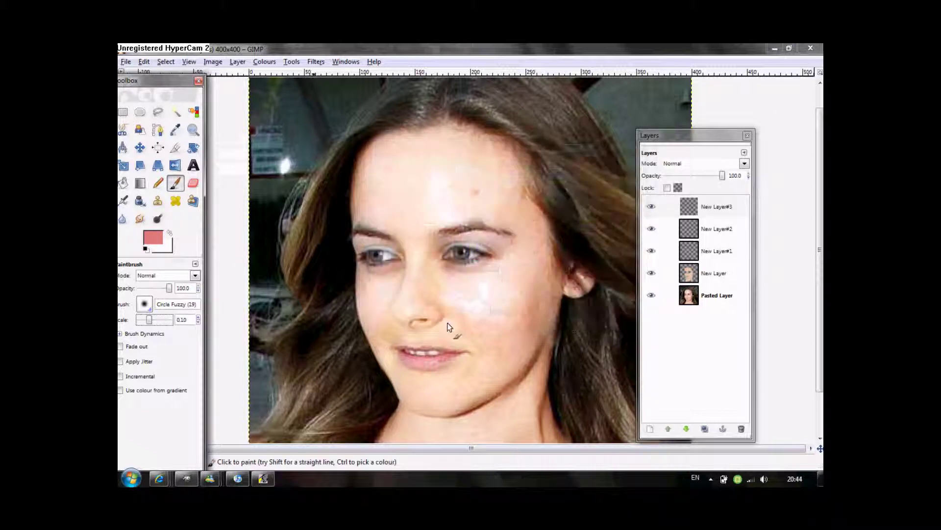
- Undo a stray paint stroke and raise the brush scale to 0.34 for the lips
{"action": "left_click_drag", "start_coordinate": [299, 343], "coordinate": [397, 368]}
{"action": "key", "text": "ctrl+z"}
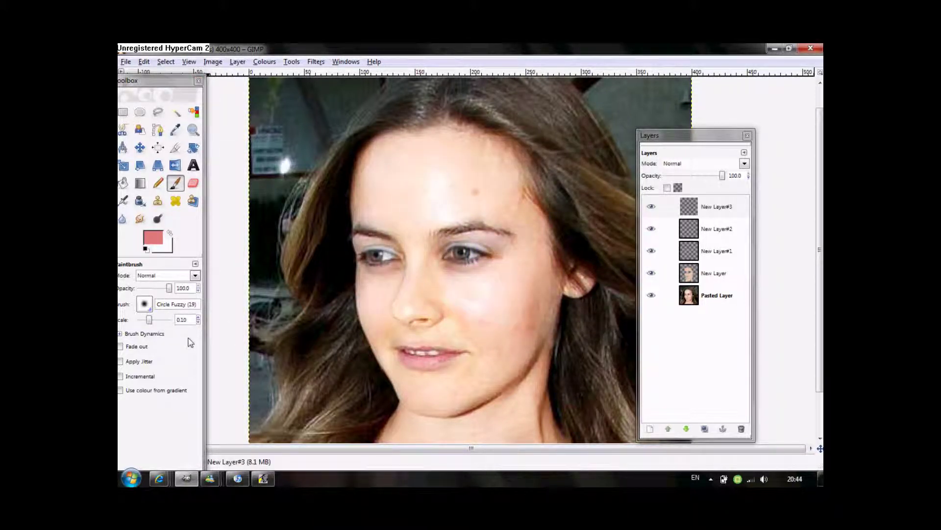
{"action": "left_click", "coordinate": [152, 319]}
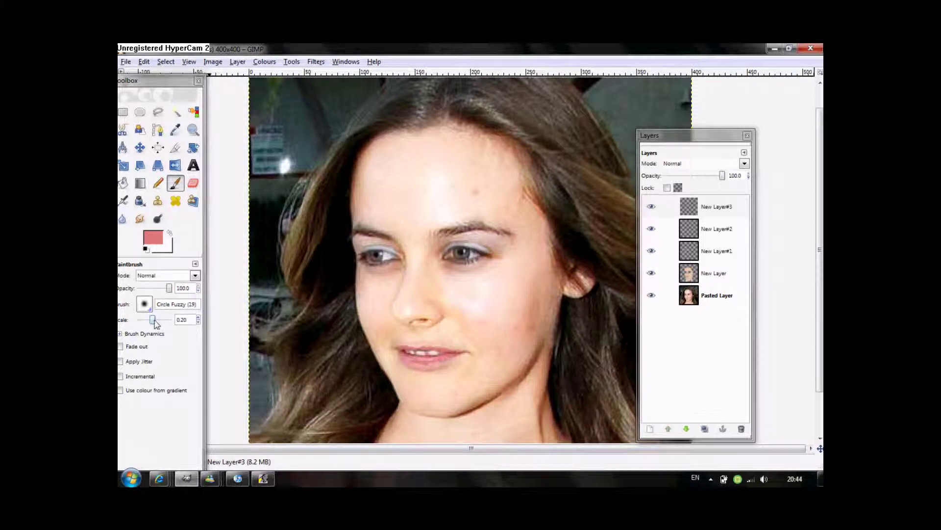
{"action": "left_click_drag", "start_coordinate": [153, 319], "coordinate": [156, 319]}
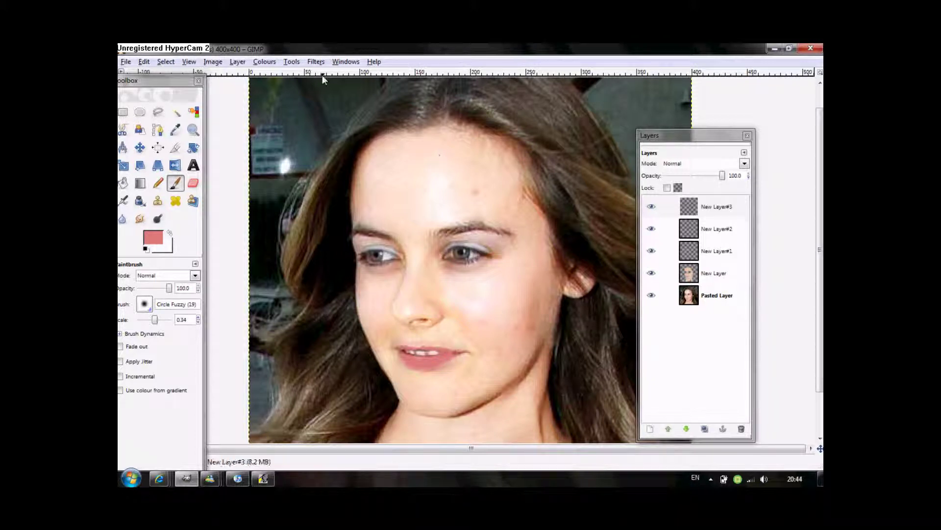
- Apply a Gaussian blur to the pink lip layer
{"action": "double_click", "coordinate": [324, 51]}
{"action": "left_click", "coordinate": [461, 51]}
{"action": "left_click", "coordinate": [315, 61]}
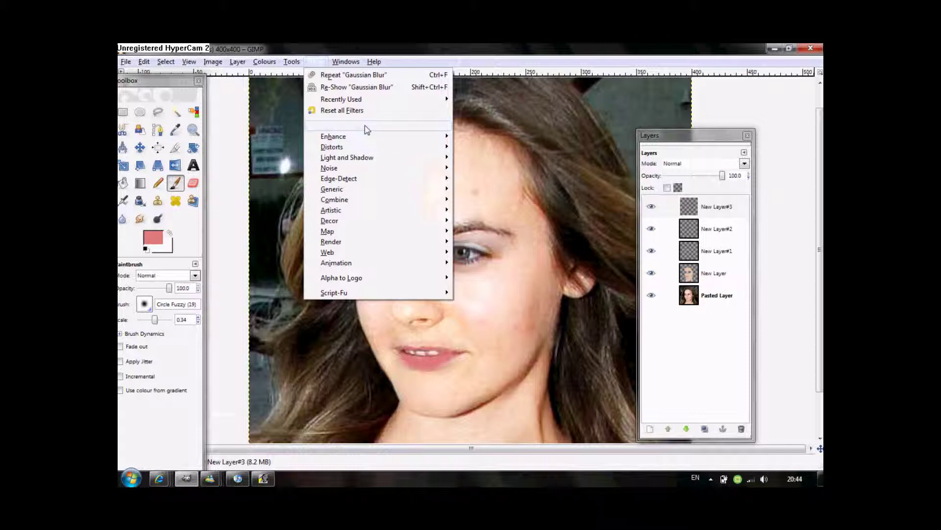
{"action": "mouse_move", "coordinate": [367, 125]}
{"action": "left_click", "coordinate": [482, 137]}
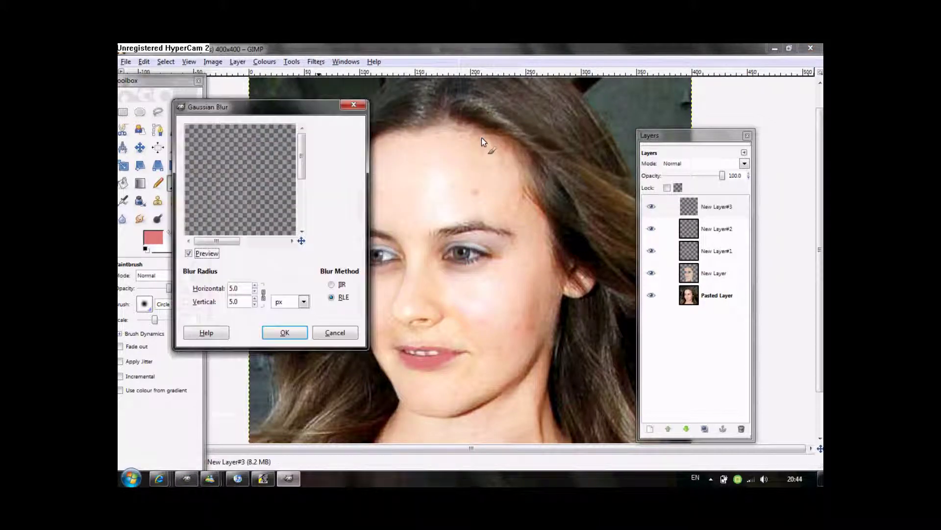
{"action": "left_click", "coordinate": [285, 332]}
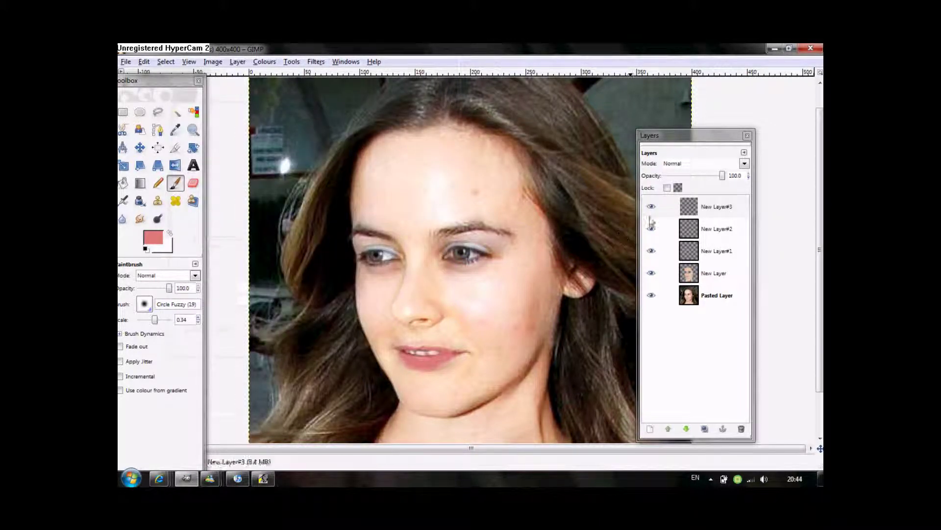
- Blend the lip layer in Overlay mode at 90 opacity, then select Pasted Layer
{"action": "left_click", "coordinate": [728, 163]}
{"action": "left_click", "coordinate": [706, 231]}
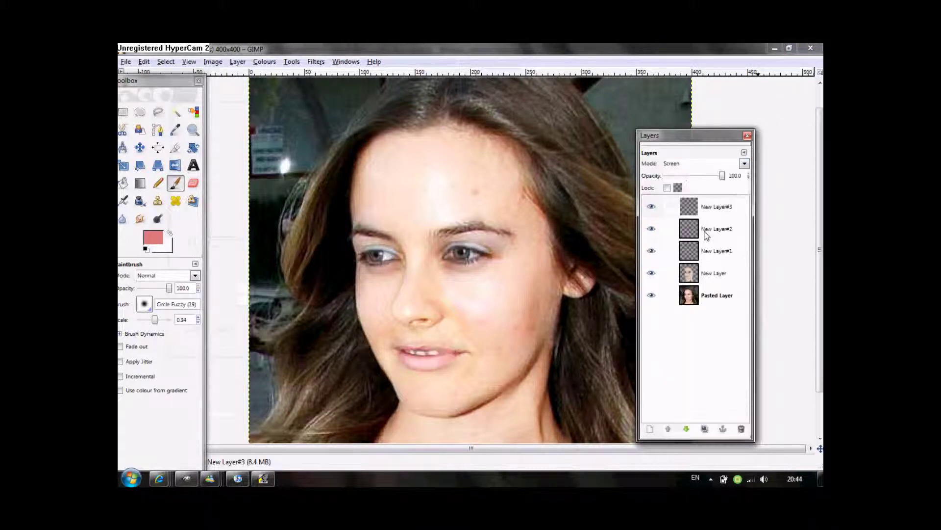
{"action": "left_click", "coordinate": [709, 177]}
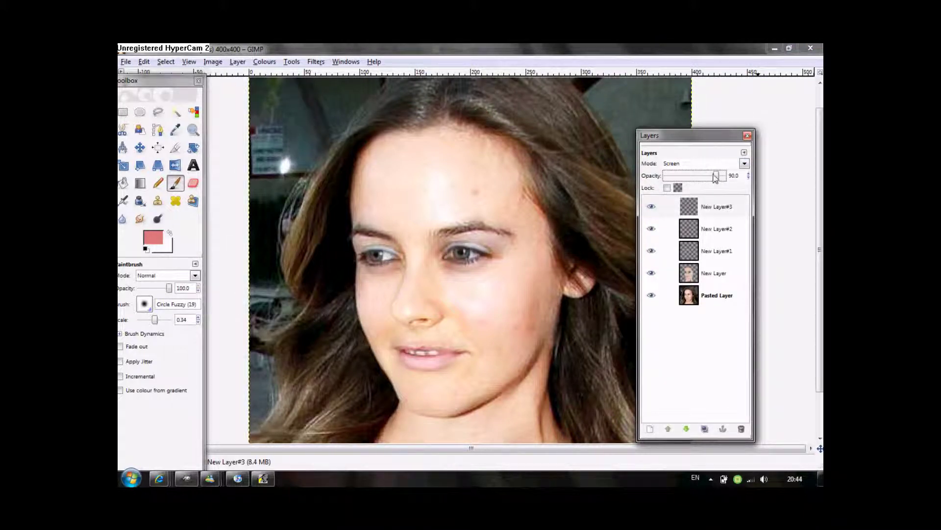
{"action": "left_click", "coordinate": [739, 165]}
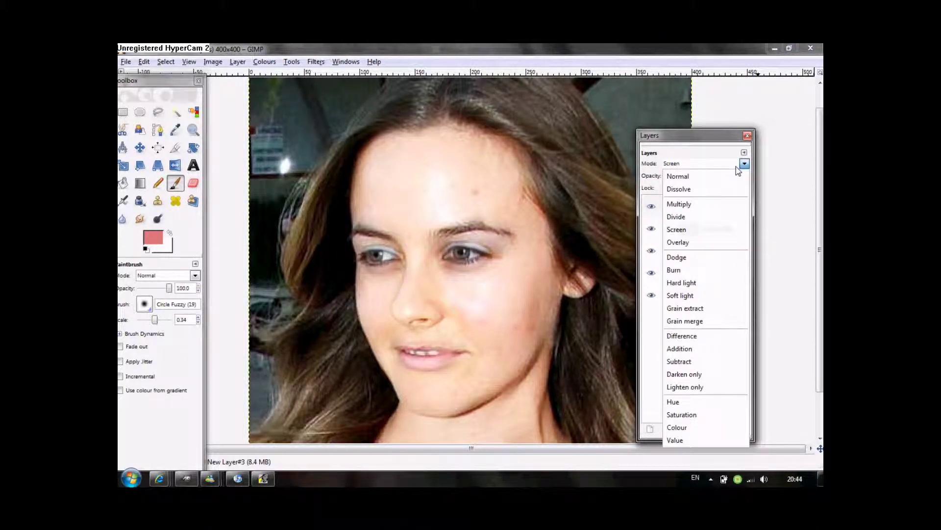
{"action": "left_click", "coordinate": [703, 246]}
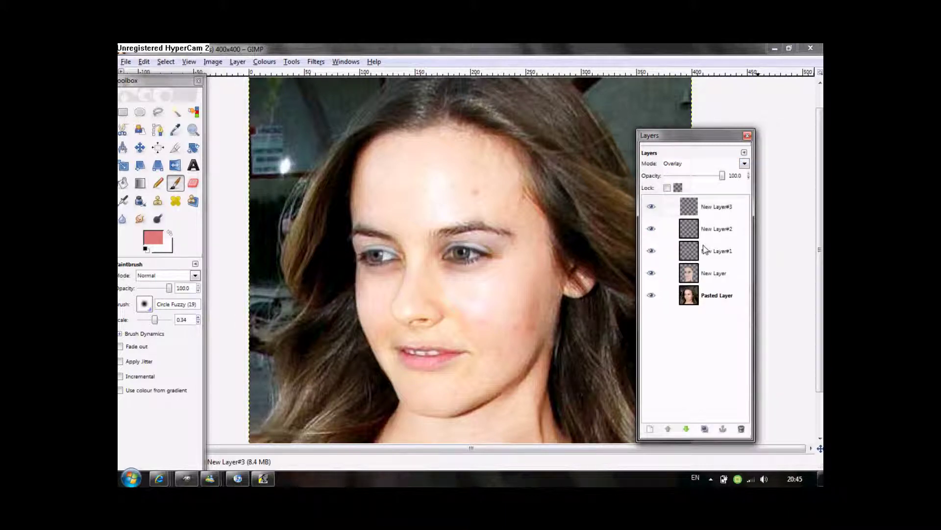
{"action": "left_click", "coordinate": [690, 300]}
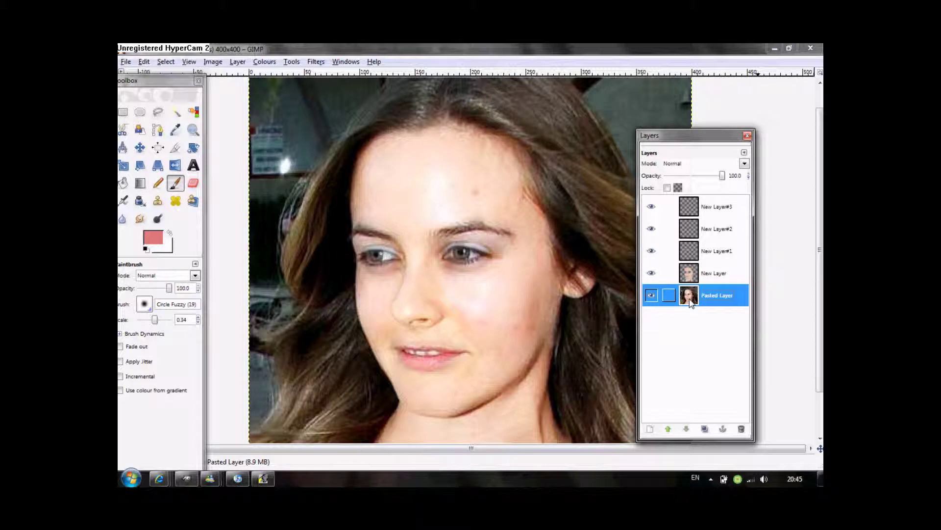
- Blur the forehead, right cheek and jaw with a 3.09-scale Blur brush
{"action": "left_click", "coordinate": [123, 218]}
{"action": "left_click_drag", "start_coordinate": [159, 319], "coordinate": [164, 319]}
{"action": "mouse_move", "coordinate": [402, 203]}
{"action": "left_mouse_down"}
{"action": "mouse_move", "coordinate": [472, 204]}
{"action": "mouse_move", "coordinate": [483, 193]}
{"action": "mouse_move", "coordinate": [458, 172]}
{"action": "mouse_move", "coordinate": [467, 199]}
{"action": "left_mouse_up"}
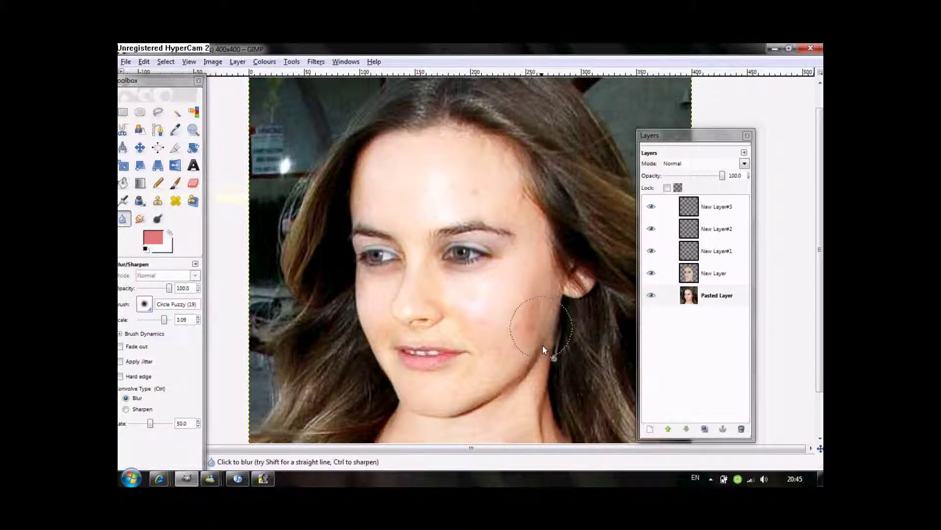
{"action": "mouse_move", "coordinate": [449, 298]}
{"action": "left_mouse_down"}
{"action": "mouse_move", "coordinate": [378, 328]}
{"action": "mouse_move", "coordinate": [443, 417]}
{"action": "left_mouse_up"}
{"action": "mouse_move", "coordinate": [543, 374]}
{"action": "left_mouse_down"}
{"action": "mouse_move", "coordinate": [536, 378]}
{"action": "mouse_move", "coordinate": [434, 283]}
{"action": "left_mouse_up"}
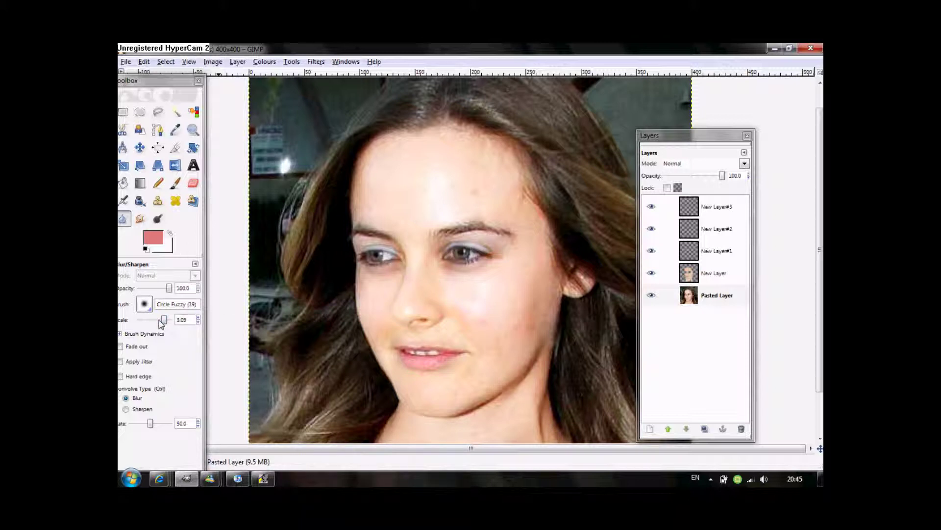
- Shrink the blur brush to 1.09 and smooth under both eyes
{"action": "left_click_drag", "start_coordinate": [159, 320], "coordinate": [155, 319]}
{"action": "mouse_move", "coordinate": [375, 272]}
{"action": "left_mouse_down"}
{"action": "mouse_move", "coordinate": [386, 276]}
{"action": "mouse_move", "coordinate": [371, 277]}
{"action": "left_mouse_up"}
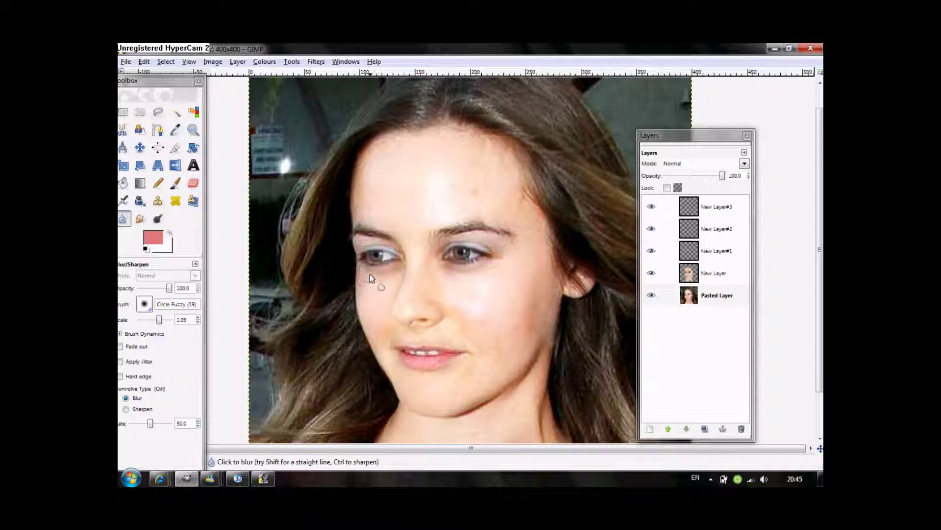
{"action": "left_click_drag", "start_coordinate": [464, 274], "coordinate": [526, 279]}
- Merge all visible layers into one using Merge Visible Layers
{"action": "right_click", "coordinate": [688, 297]}
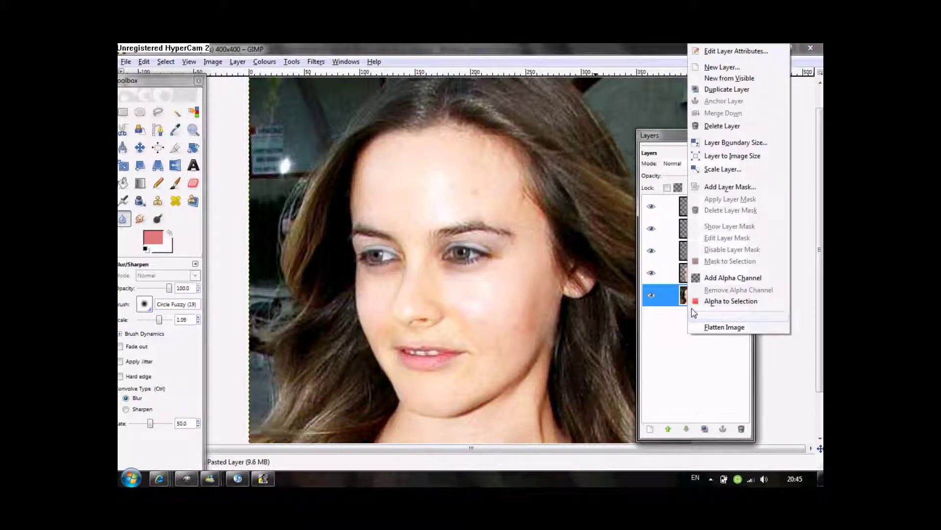
{"action": "left_click", "coordinate": [702, 317]}
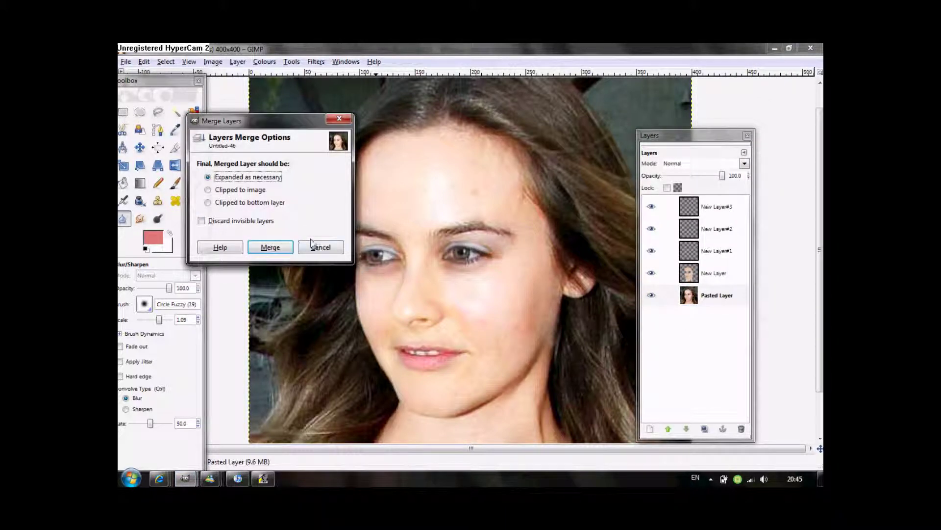
{"action": "left_click", "coordinate": [314, 240]}
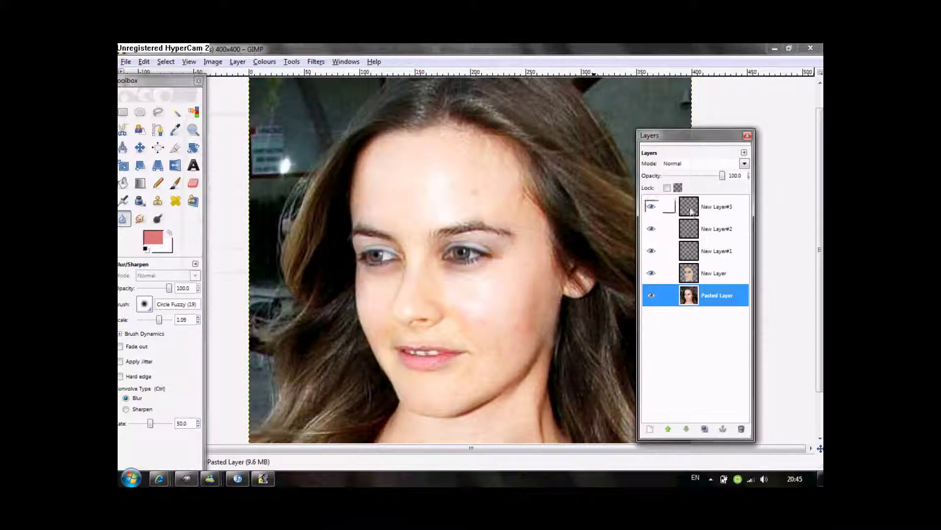
{"action": "right_click", "coordinate": [700, 295]}
{"action": "left_click", "coordinate": [711, 317]}
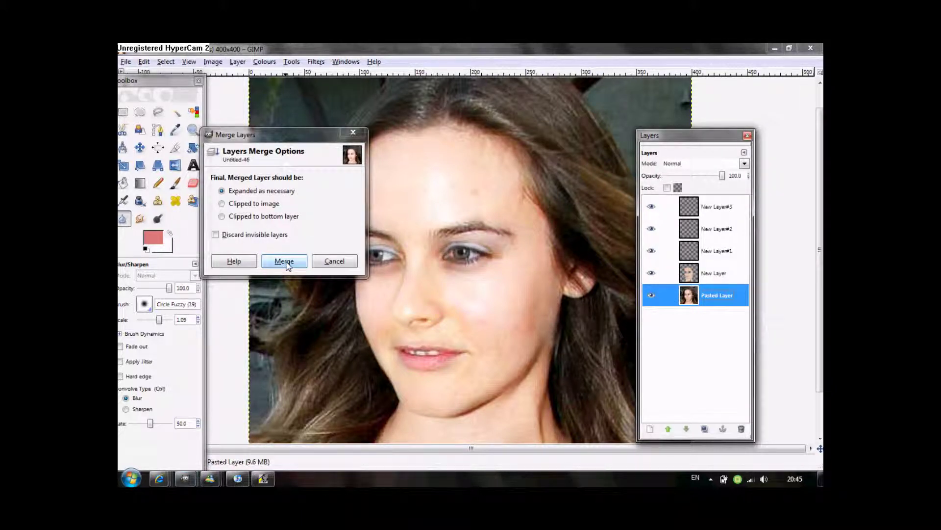
{"action": "left_click", "coordinate": [285, 261]}
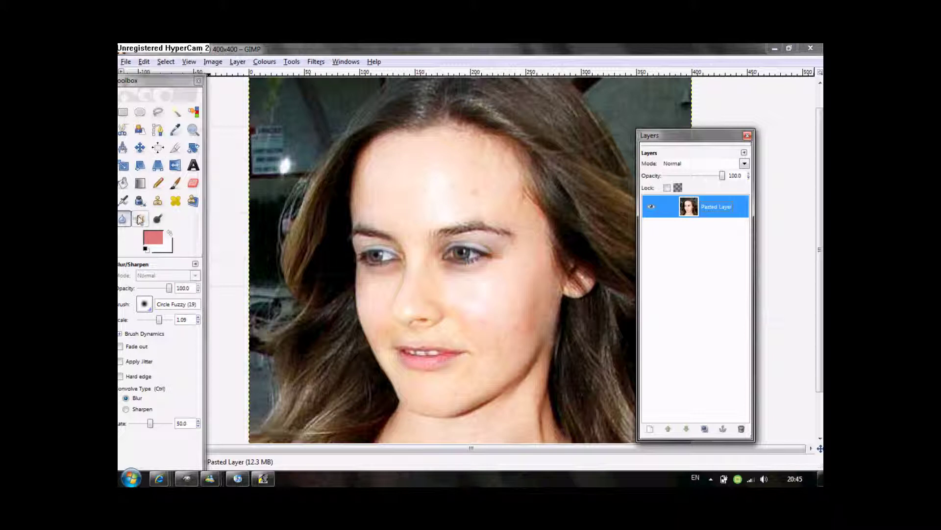
- Clone nearby skin over the forehead blemishes beside and between the brows
{"action": "left_click", "coordinate": [157, 200]}
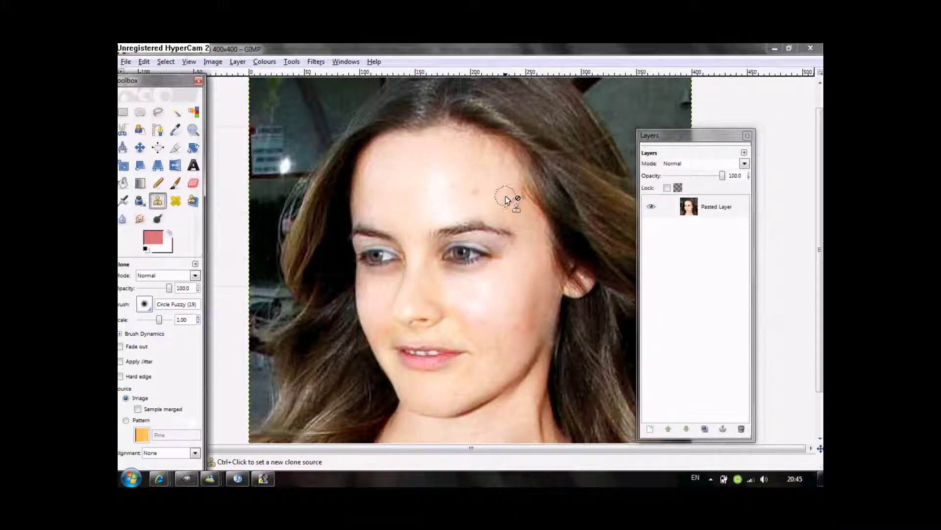
{"action": "left_click", "coordinate": [527, 240]}
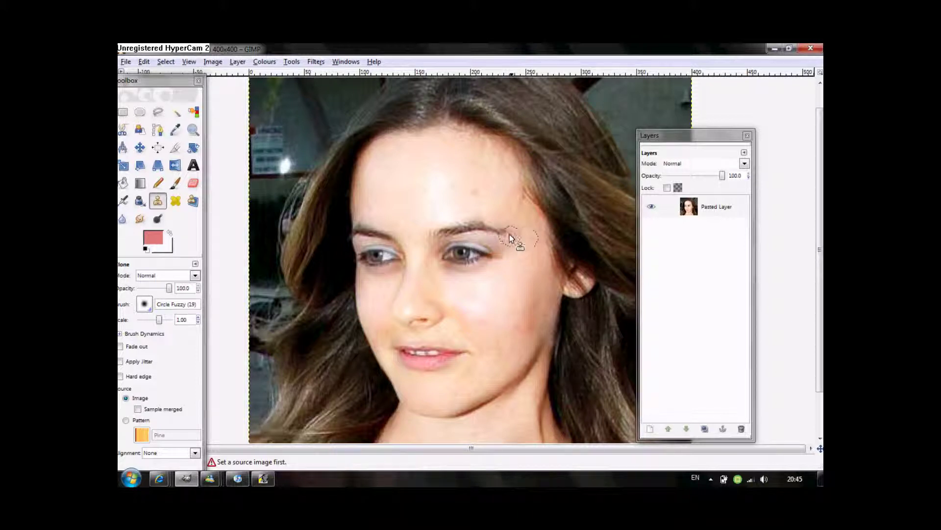
{"action": "left_click", "coordinate": [528, 239], "text": "ctrl"}
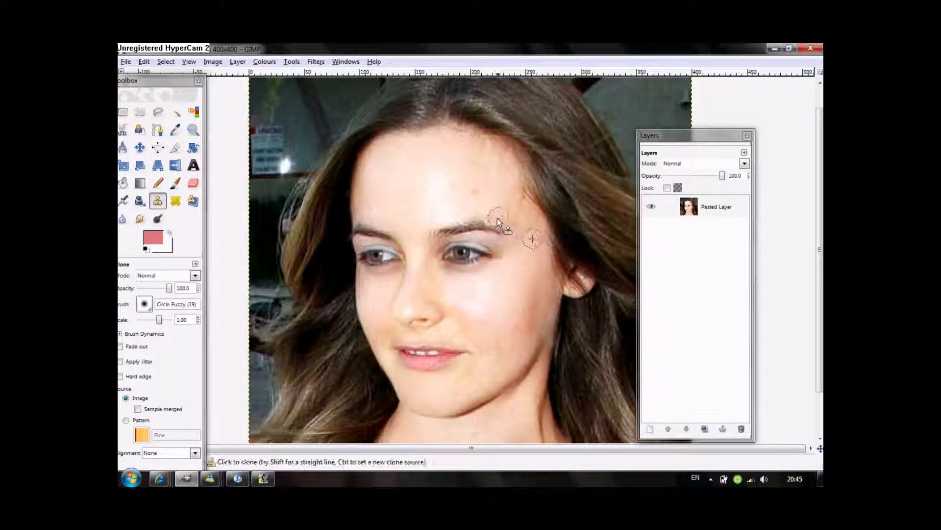
{"action": "left_click", "coordinate": [472, 214]}
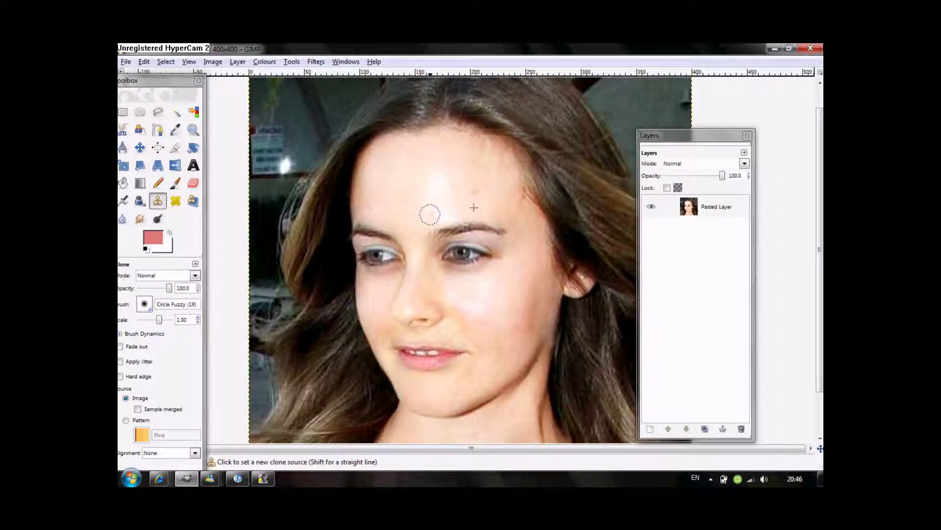
{"action": "left_click", "coordinate": [418, 228], "text": "ctrl"}
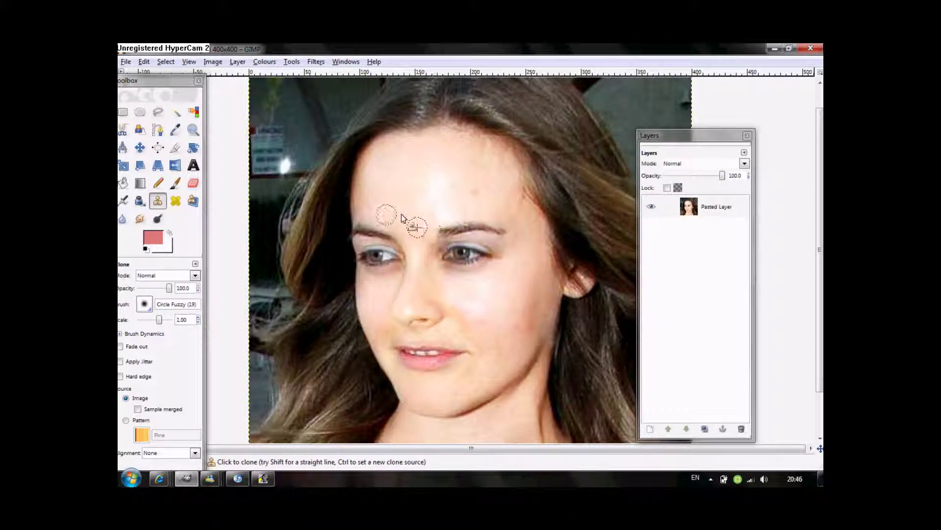
{"action": "left_click", "coordinate": [373, 217]}
{"action": "left_click", "coordinate": [374, 217], "text": "ctrl"}
{"action": "key", "text": "ctrl"}
{"action": "left_click", "coordinate": [369, 220], "text": "ctrl"}
{"action": "key", "text": "ctrl"}
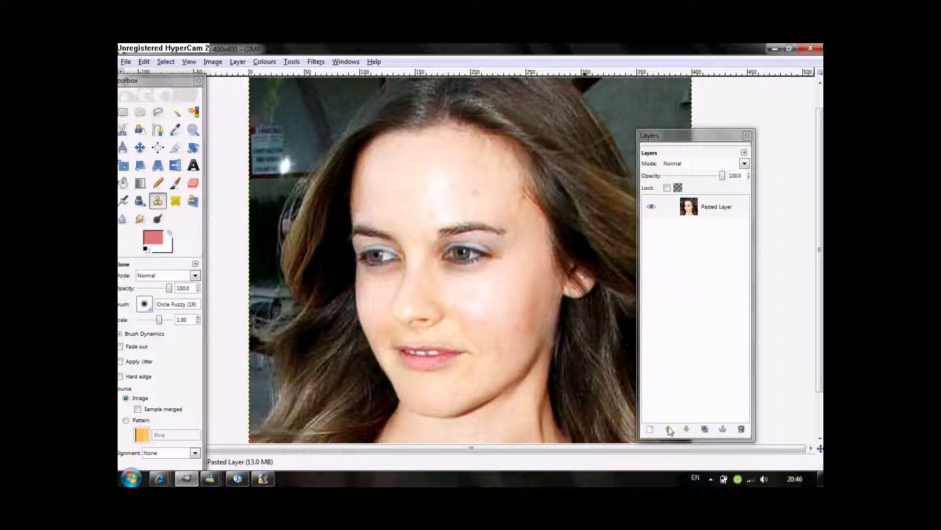
- Zoom out on the canvas to show the entire 400×400 portrait
{"action": "left_click", "coordinate": [140, 148]}
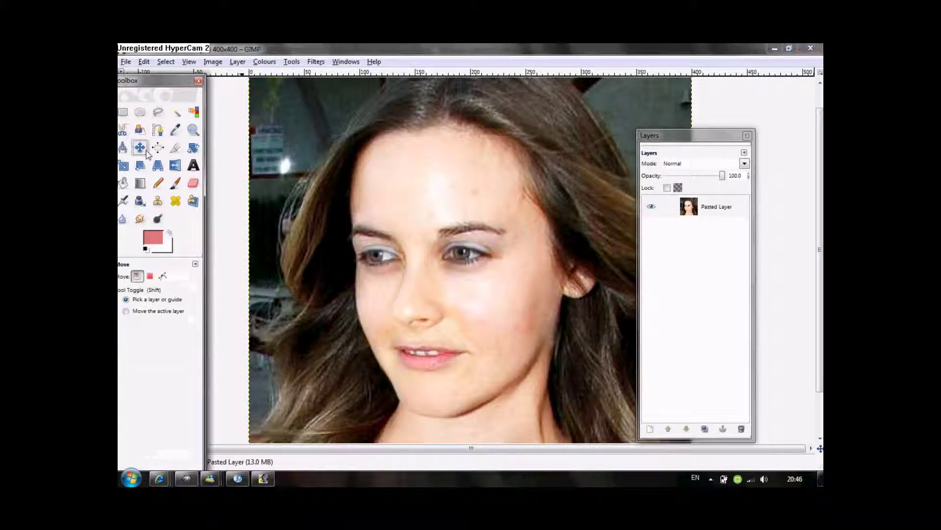
{"action": "left_click", "coordinate": [193, 129]}
{"action": "left_click", "coordinate": [133, 307]}
{"action": "left_click", "coordinate": [332, 307]}
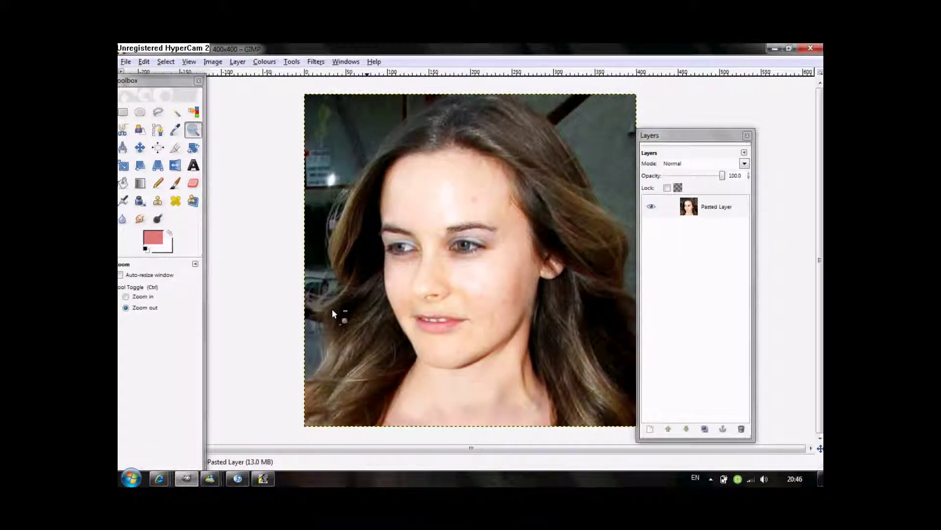